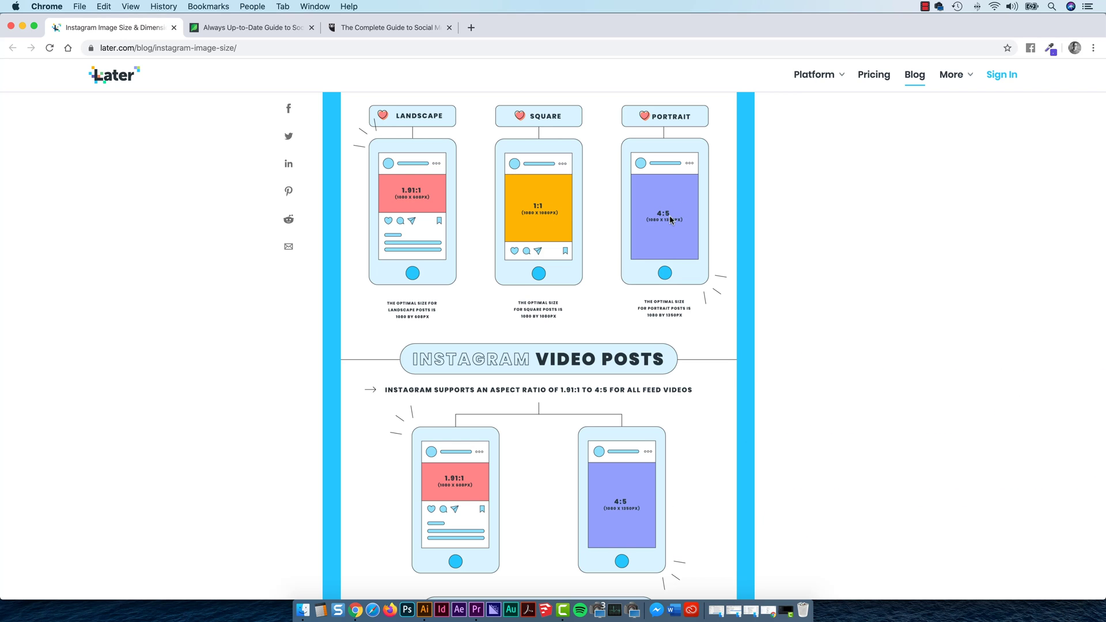
Scroll the Later article to review Instagram's landscape, square and portrait post ratios.
scroll(635, 383, down, 1)
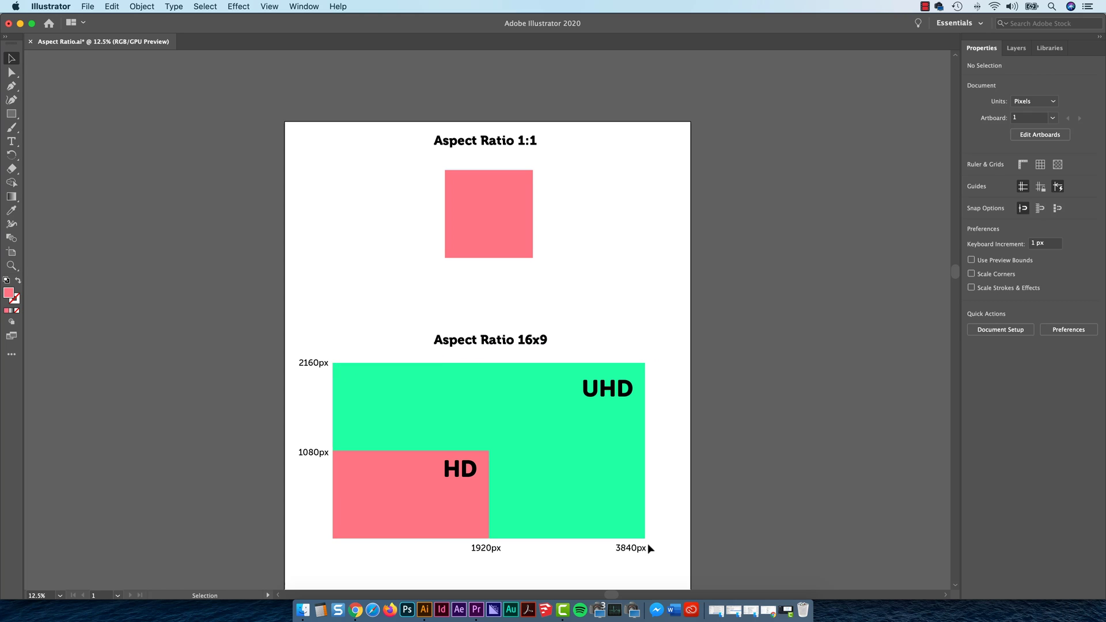
Select the pink HD rectangle to confirm its 1920 x 1080 px size.
click(416, 518)
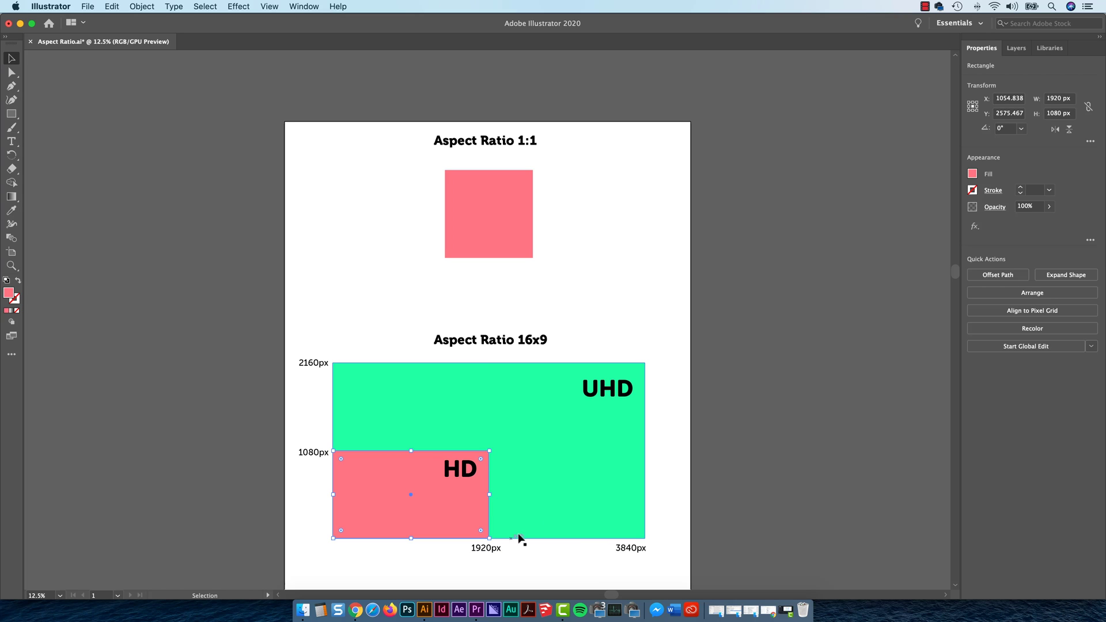
Scale the HD rectangle out to the 3840x2160 UHD size and back, then return to Chrome.
click(586, 480)
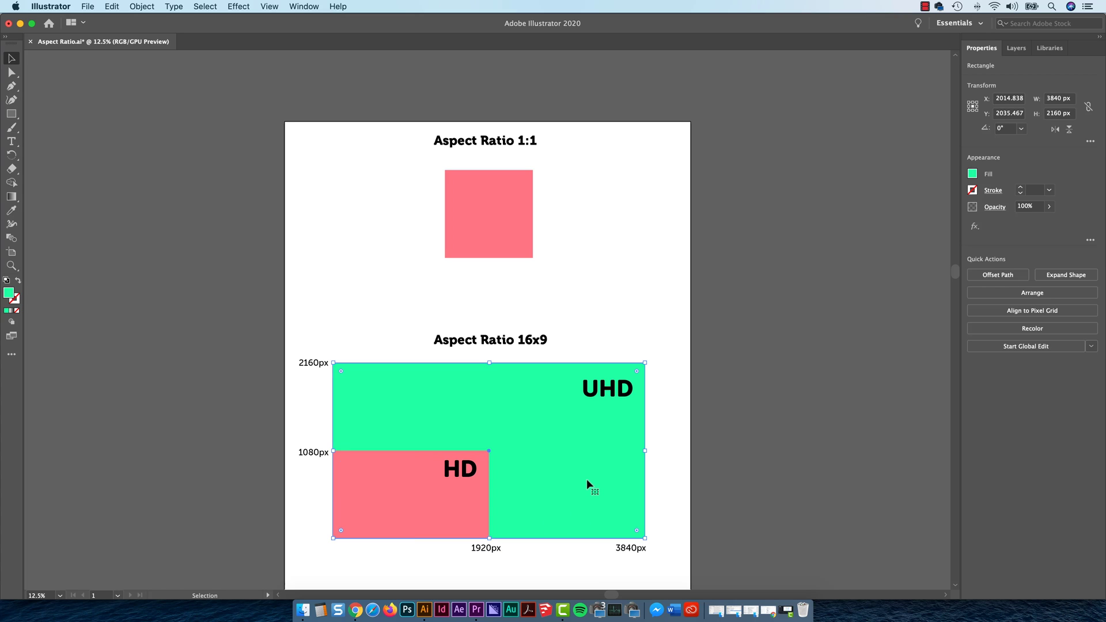
key(shift+super+a)
click(388, 474)
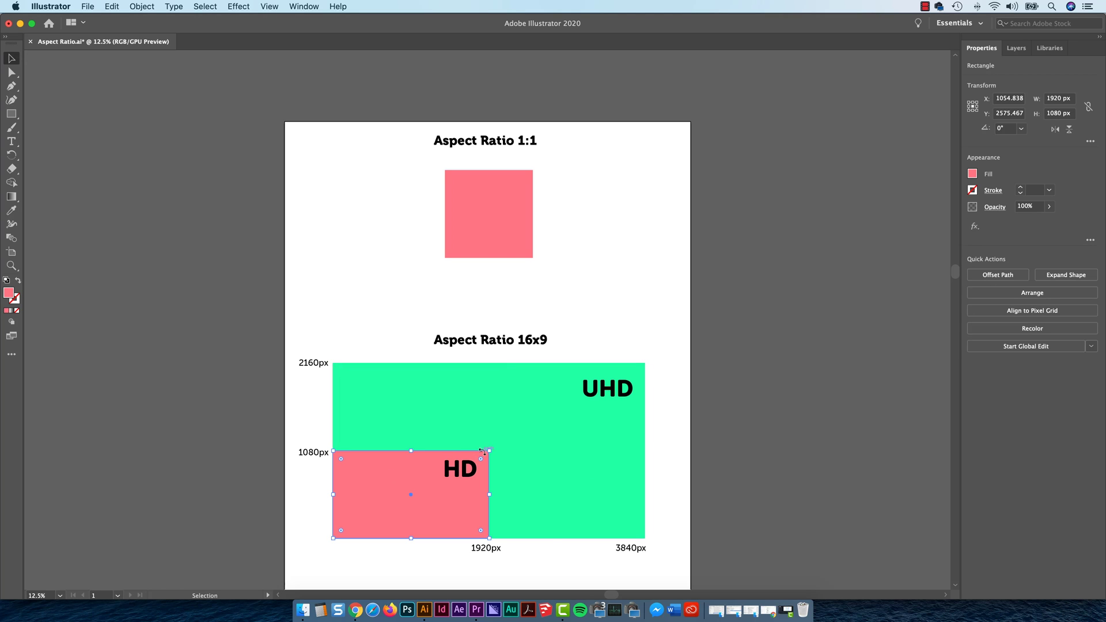
drag(490, 450, 645, 363)
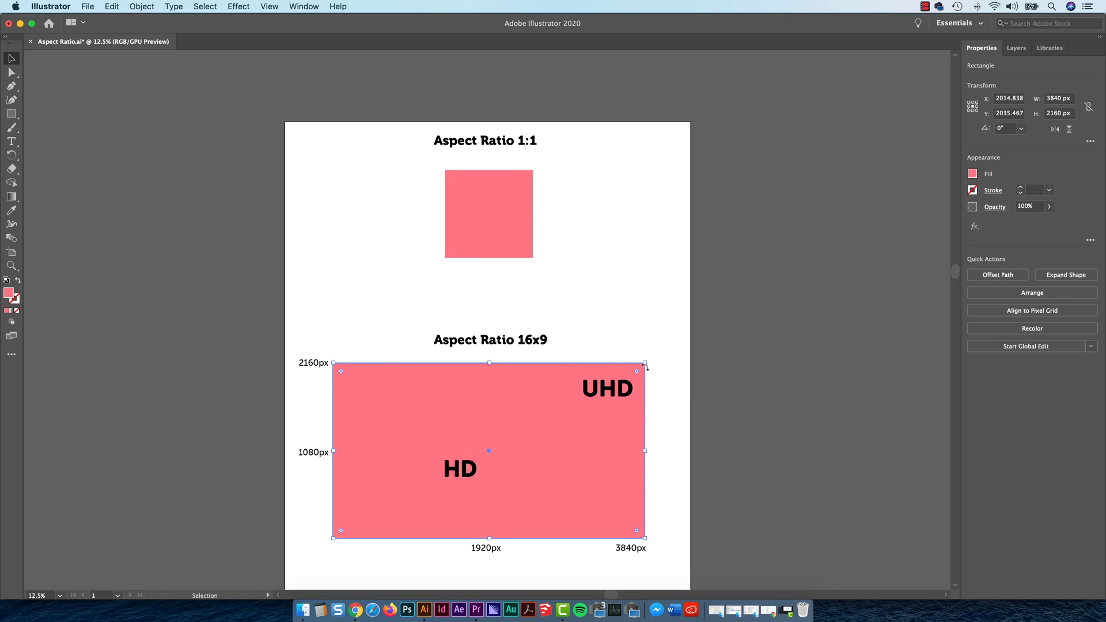
drag(646, 363, 551, 425)
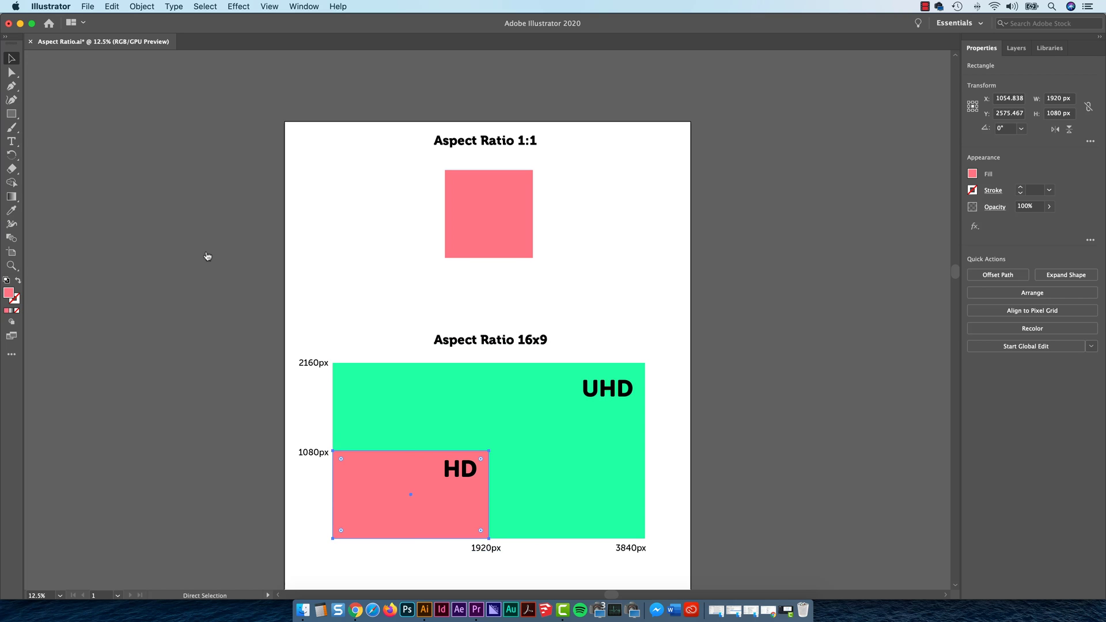
key(super+Tab)
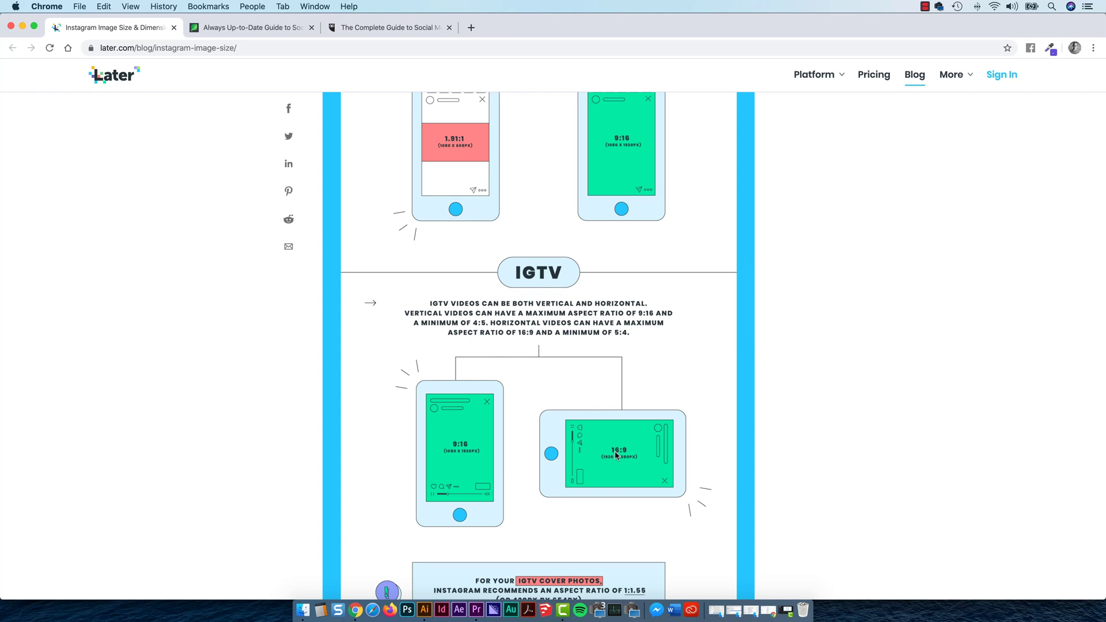
Back in Illustrator, select the HD and then the UHD rectangle to show their sizes.
key(super+Tab)
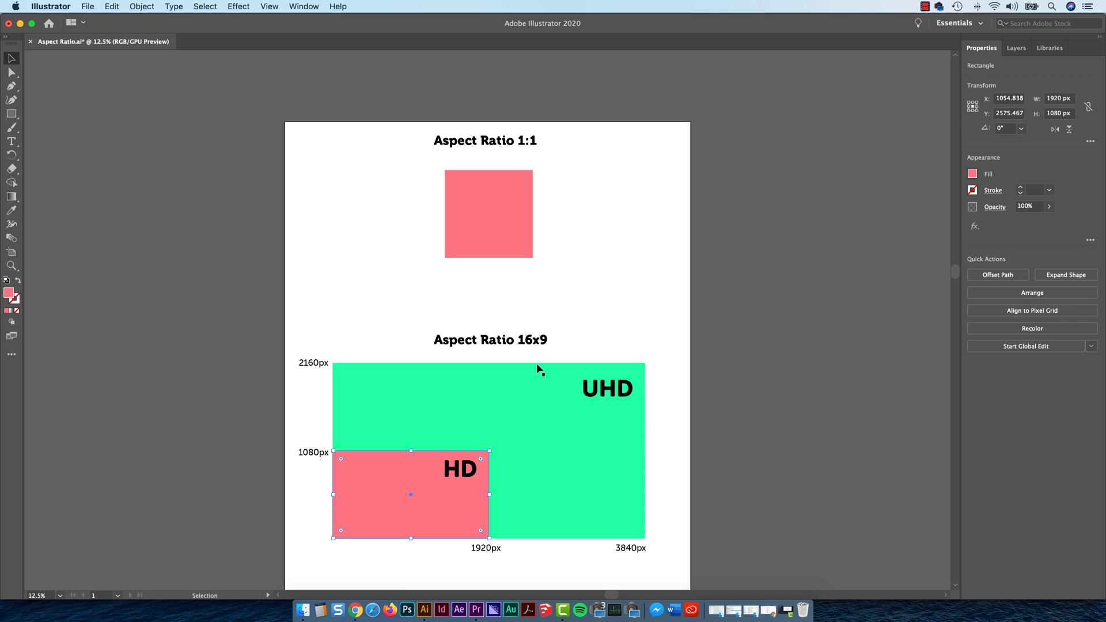
click(410, 495)
click(561, 480)
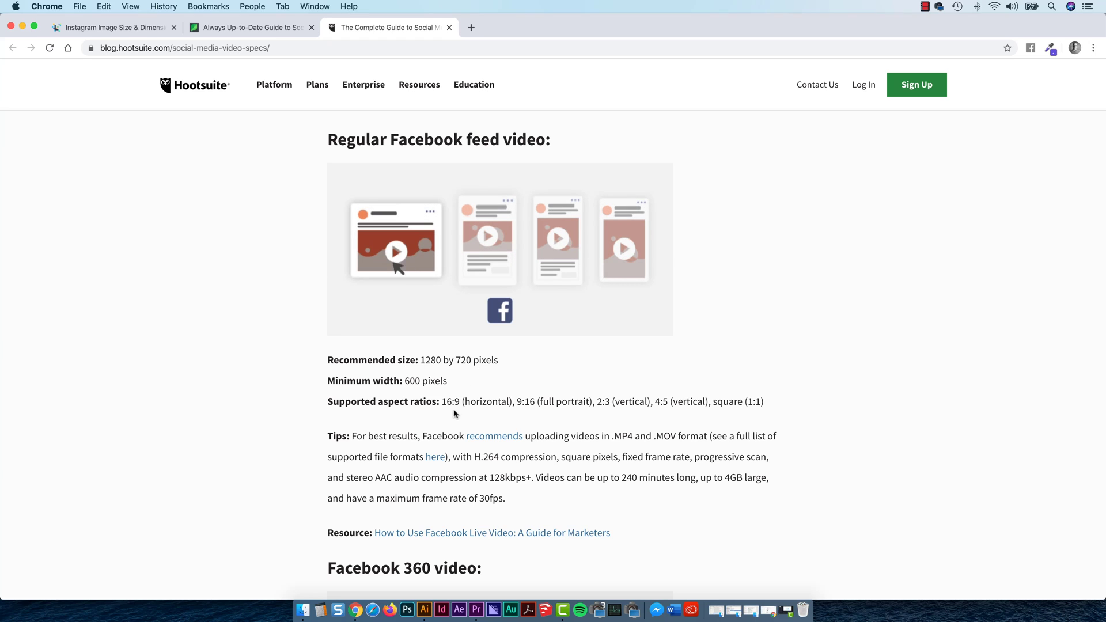
Highlight Facebook's 16:9 aspect ratio and 1280 by 720 recommended size on Hootsuite.
drag(443, 401, 461, 402)
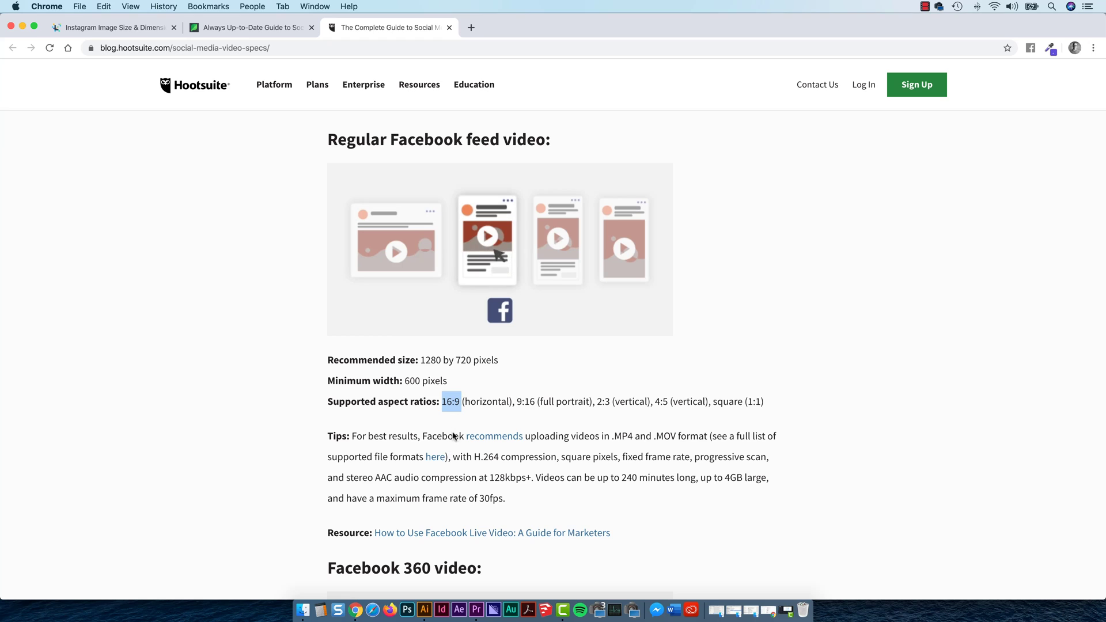
drag(421, 360, 473, 361)
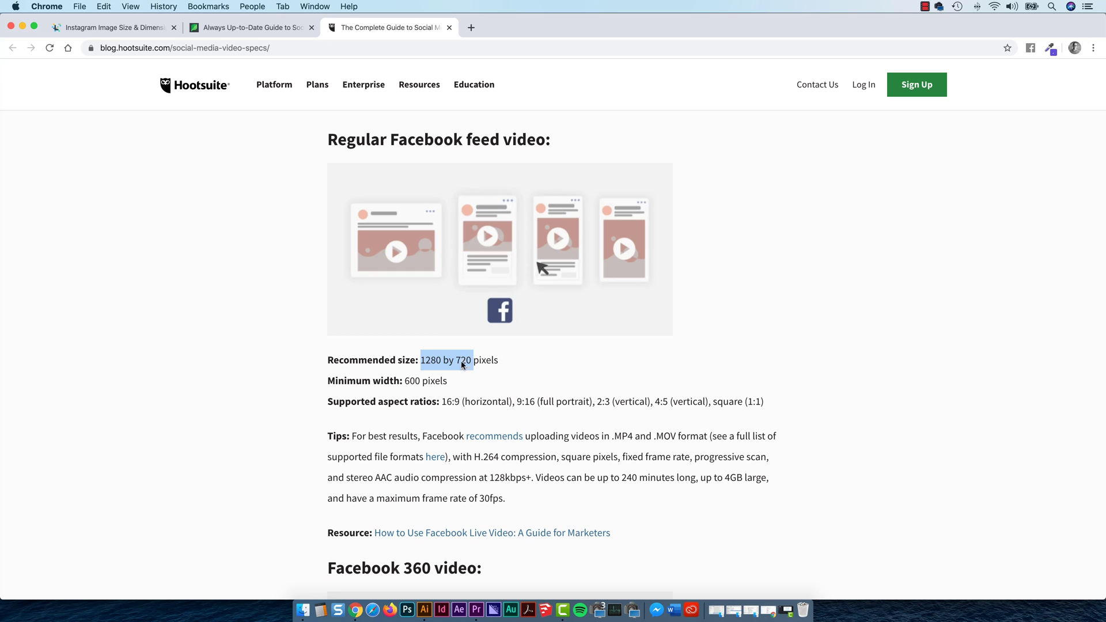
key(super+Tab)
key(Escape)
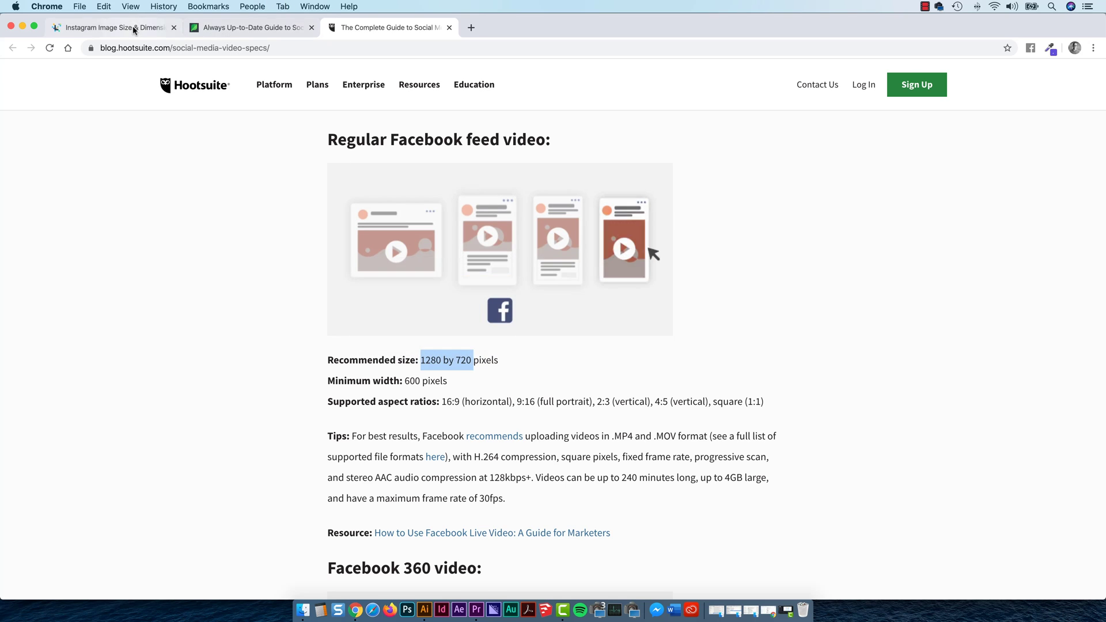
Glance at the Later tab, then highlight Hootsuite's 600-pixel minimum and 1280 recommended widths.
click(109, 27)
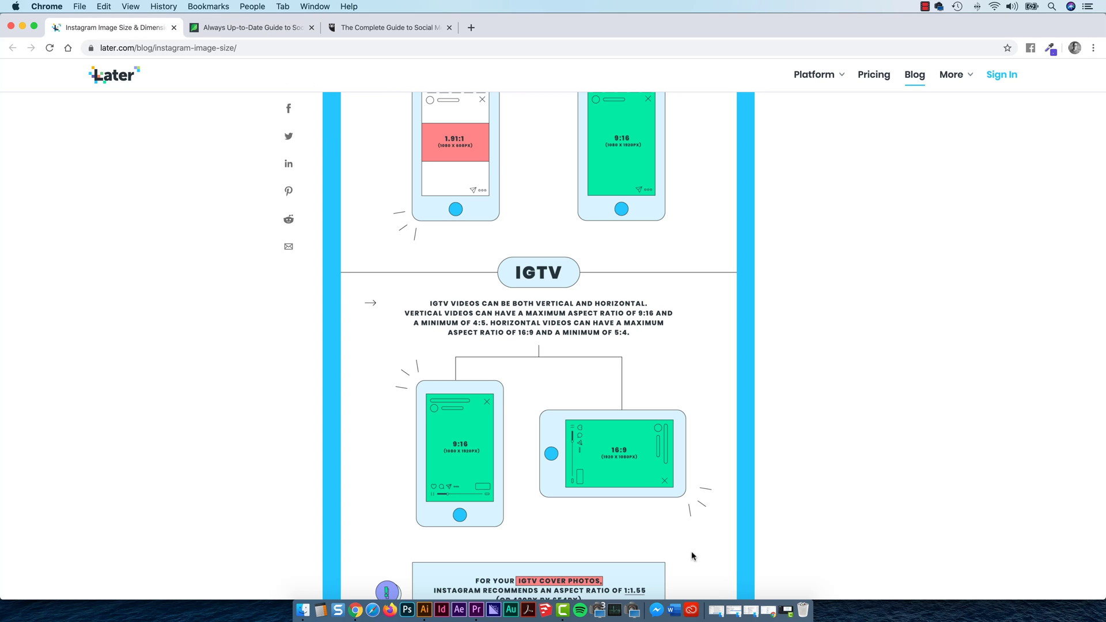
click(379, 29)
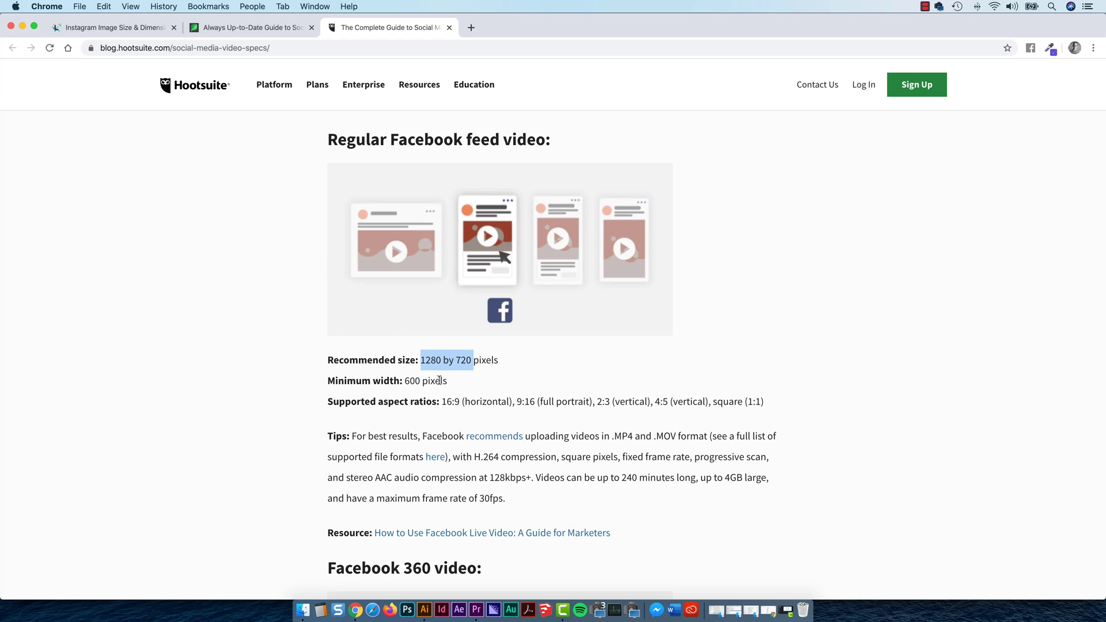
double_click(412, 380)
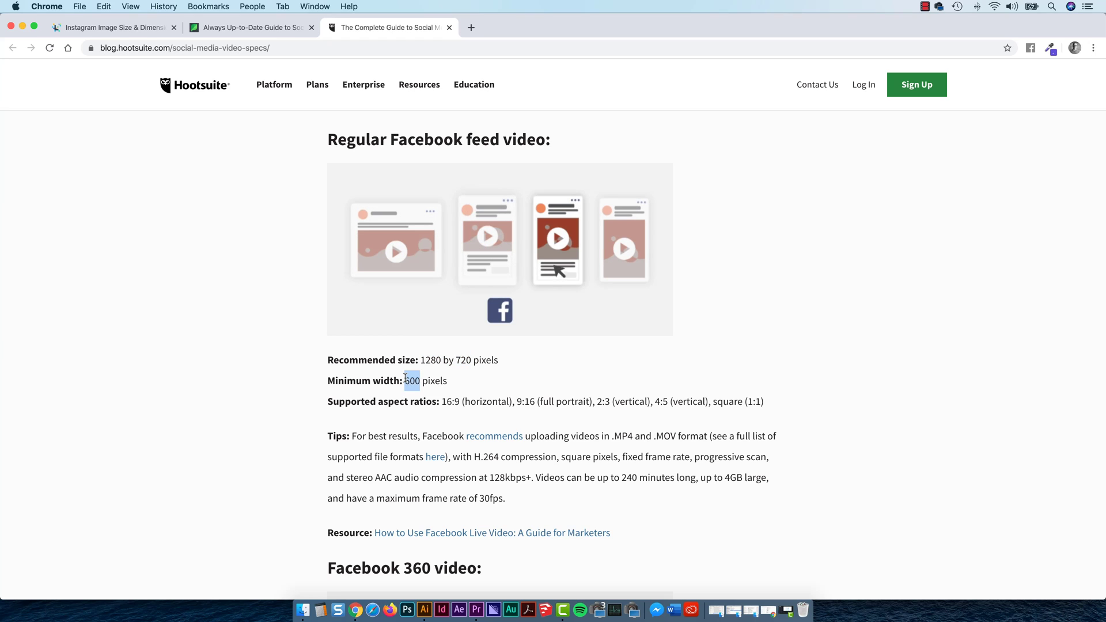
double_click(431, 359)
double_click(413, 381)
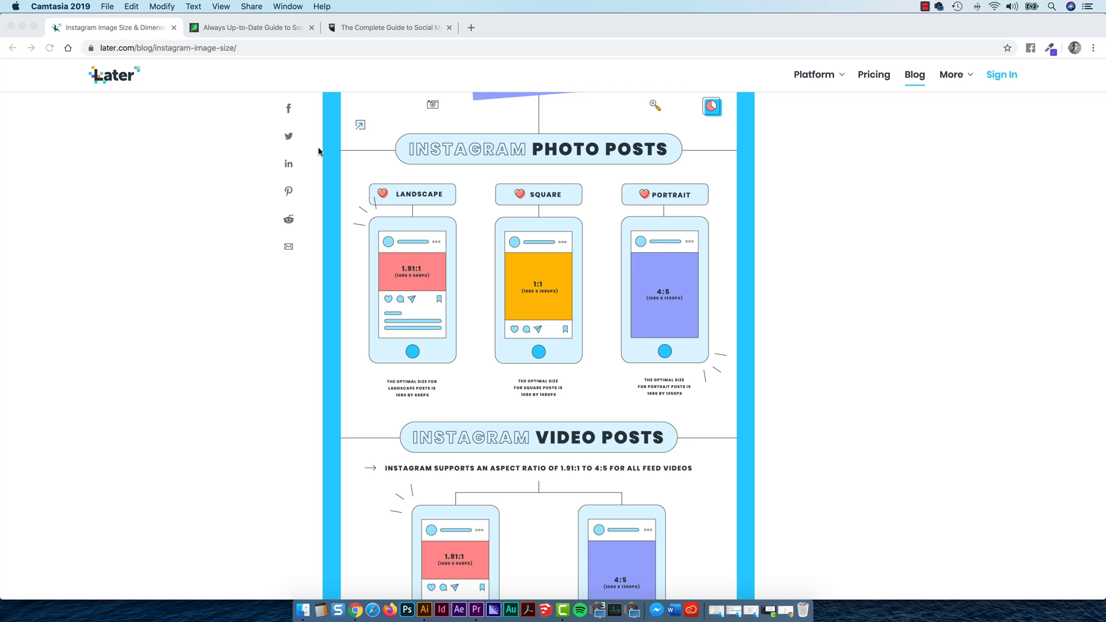
On Sprout Social's video guidelines, highlight the 1:1 ratio and 600 x 600 square minimum.
click(254, 28)
click(604, 368)
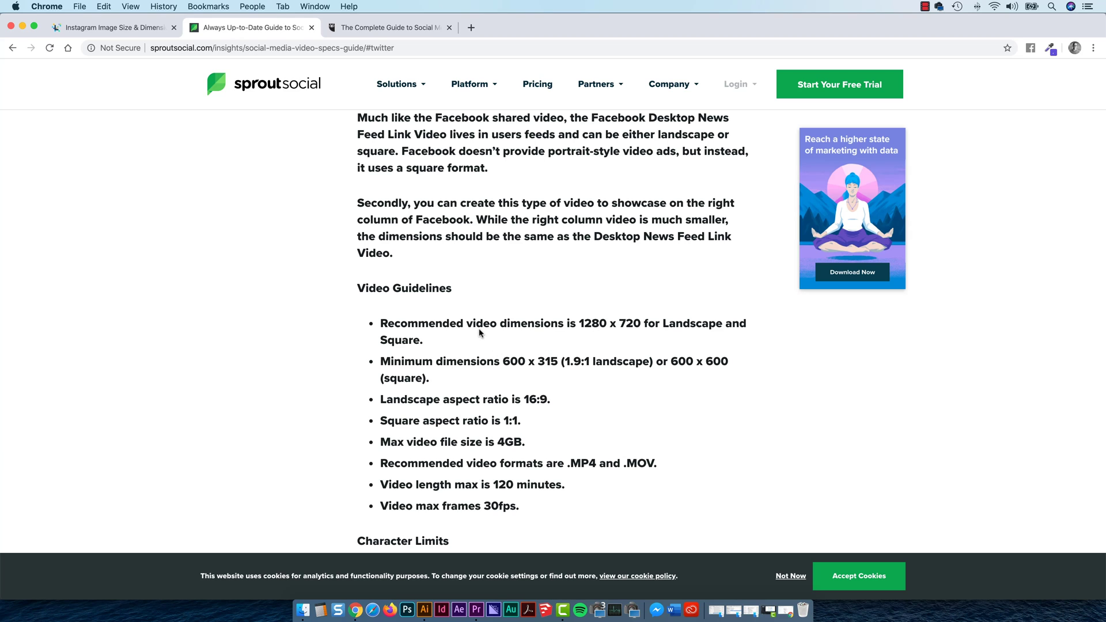
scroll(487, 334, up, 1)
scroll(546, 425, down, 2)
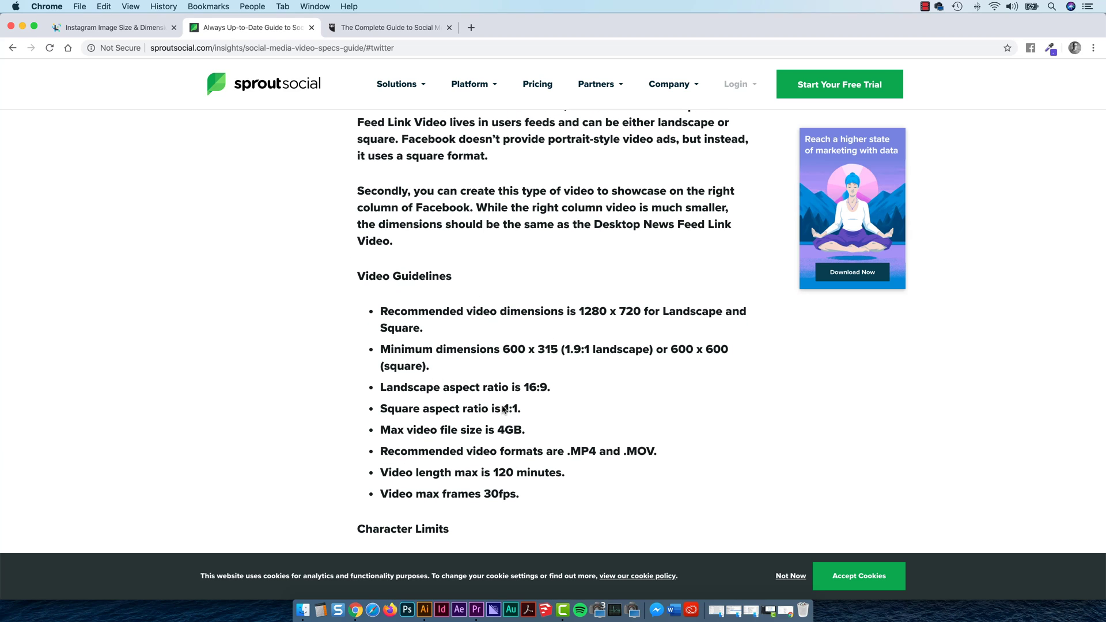
drag(504, 411, 530, 413)
drag(671, 349, 732, 350)
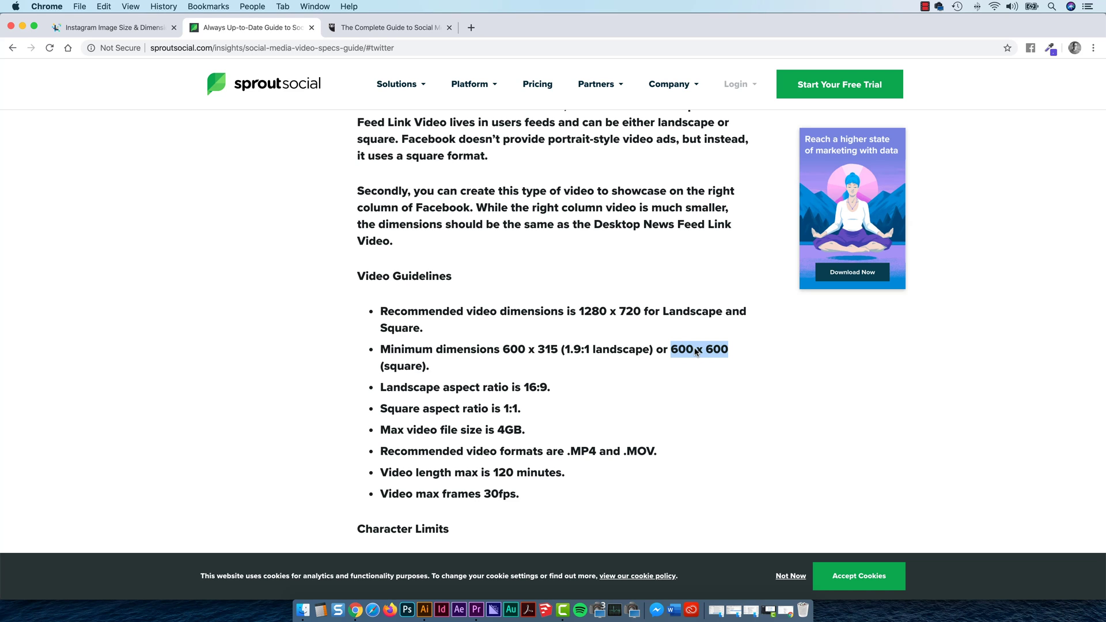
In Premiere Pro, start a new sequence from the Project panel's new item menu.
key(super+Tab)
key(super+Tab)
key(super+Tab)
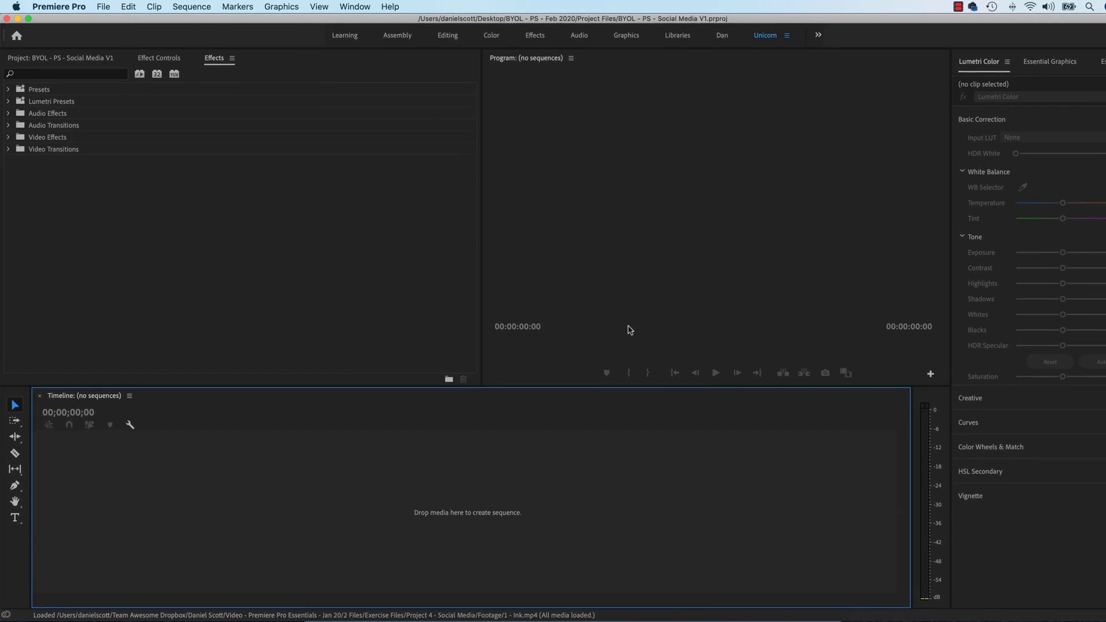
click(59, 60)
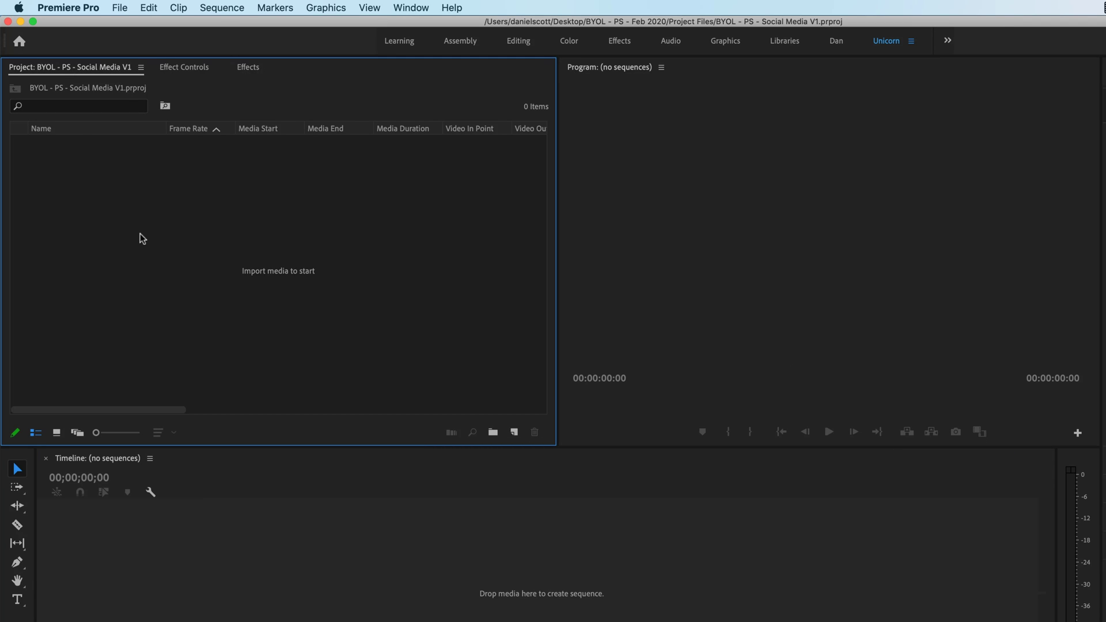
click(518, 435)
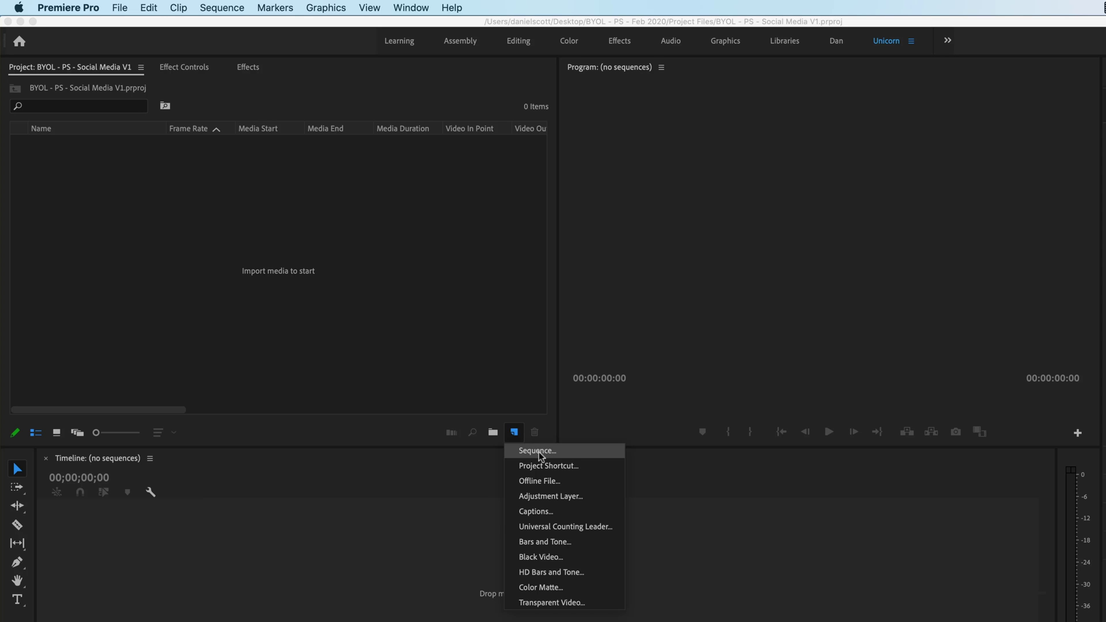
click(537, 451)
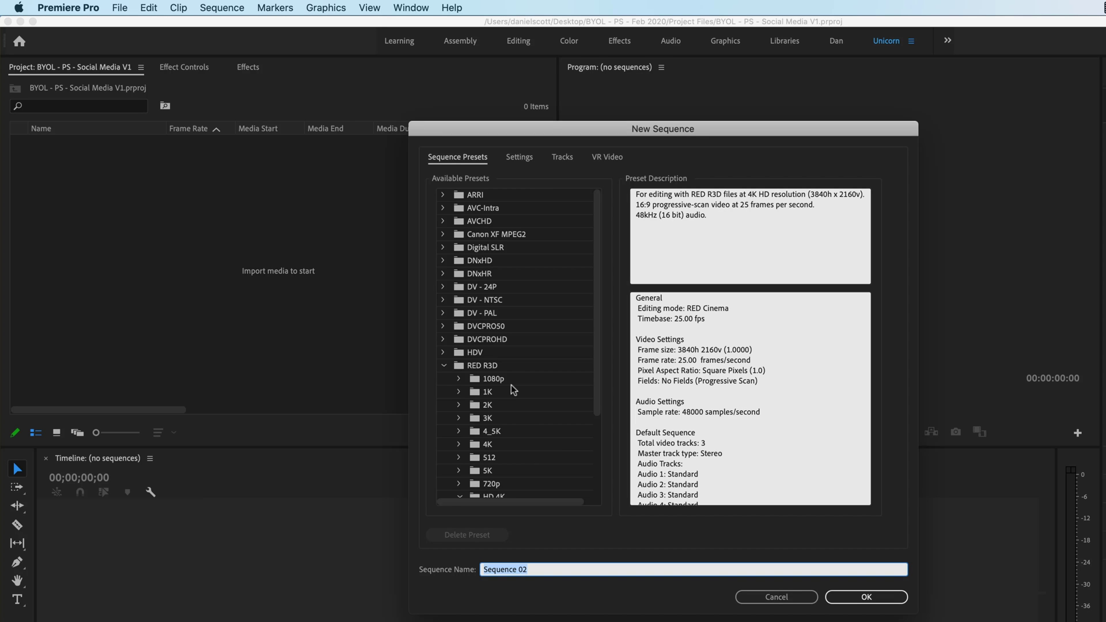
Choose the Digital SLR 1080p25 preset and confirm its 1920 x 1080, 16:9 settings.
click(445, 368)
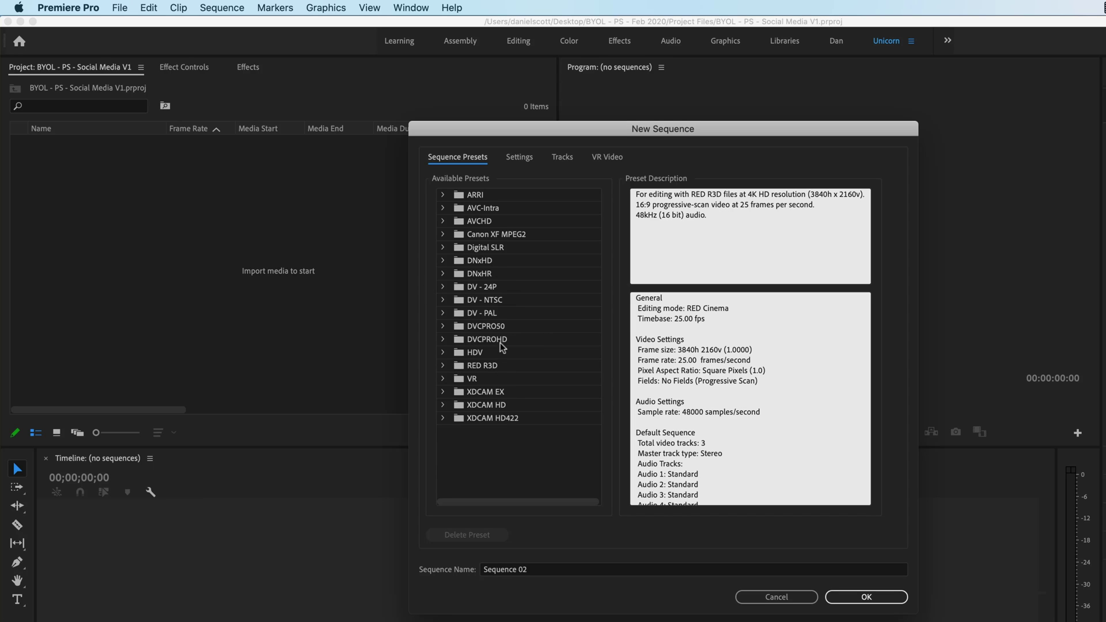
click(485, 249)
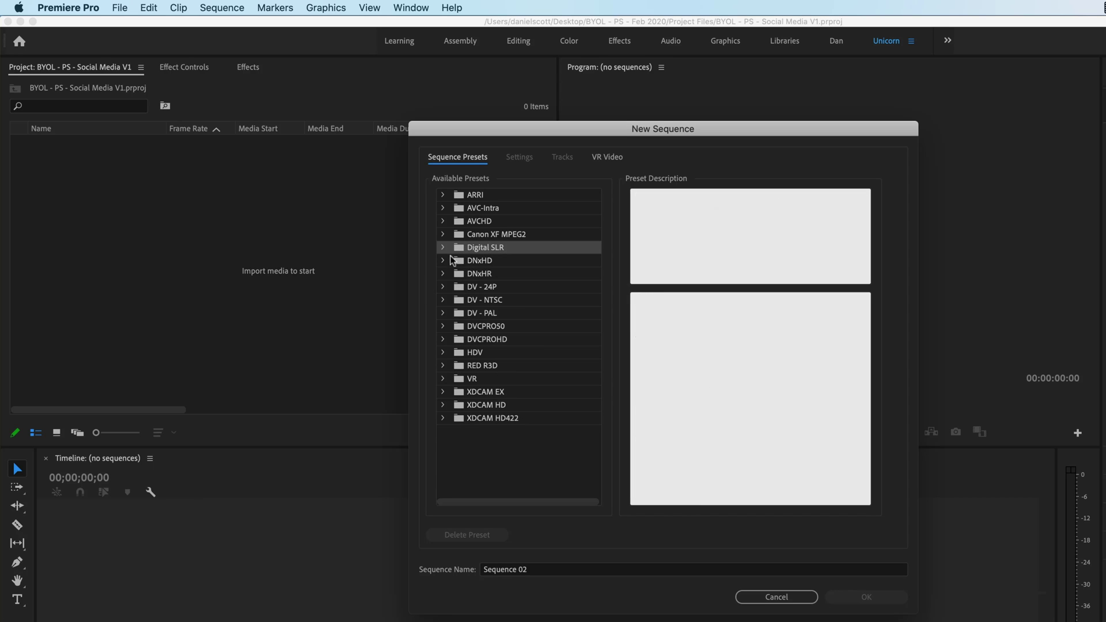
click(444, 249)
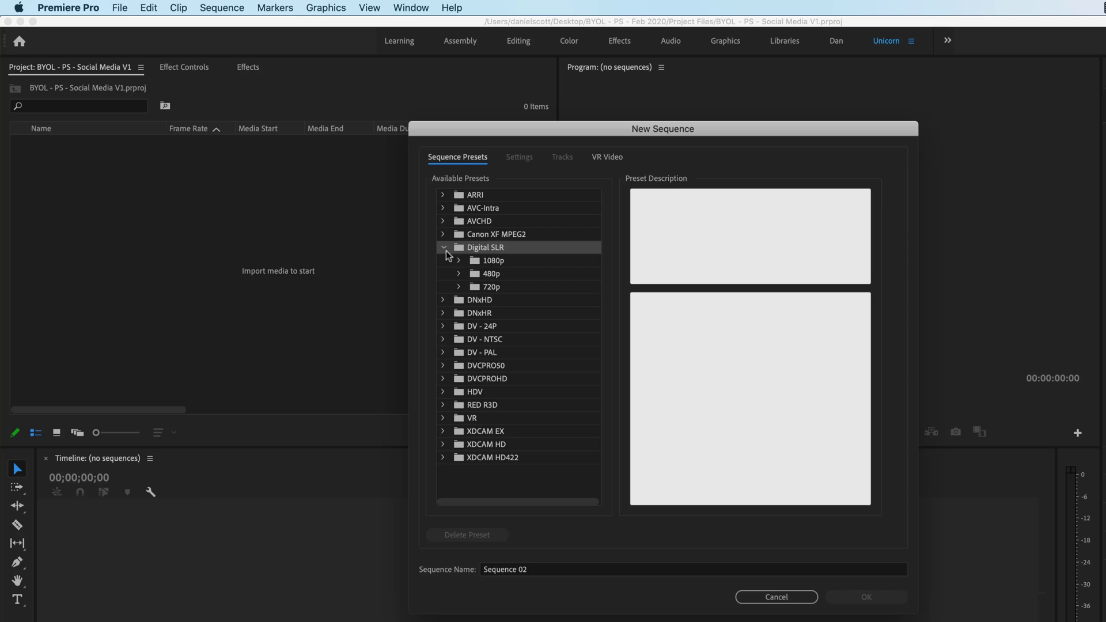
click(459, 261)
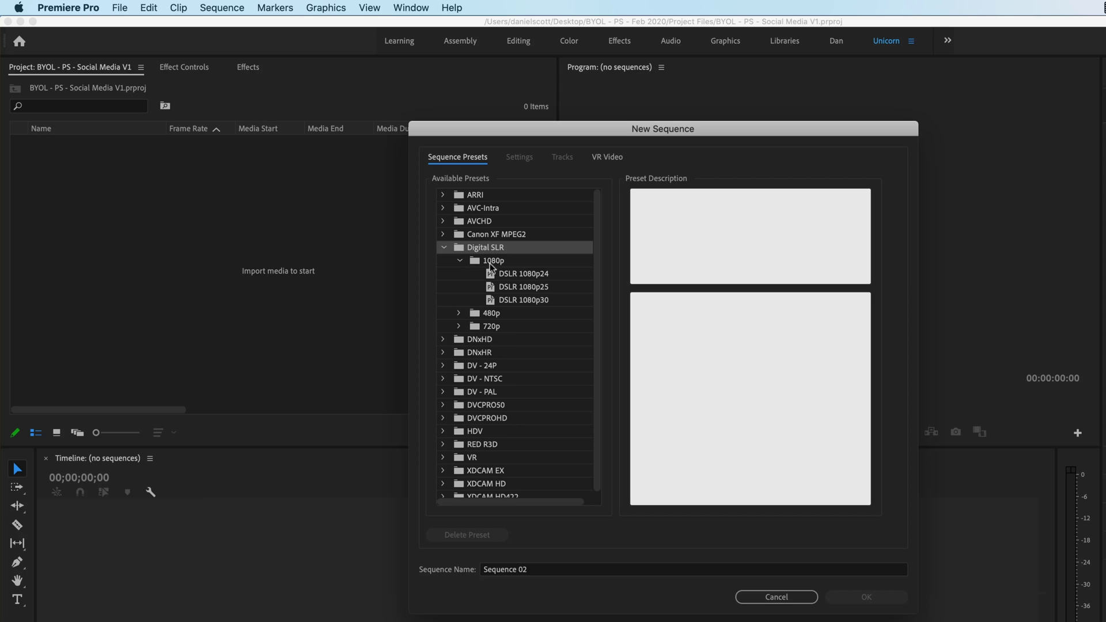
click(543, 286)
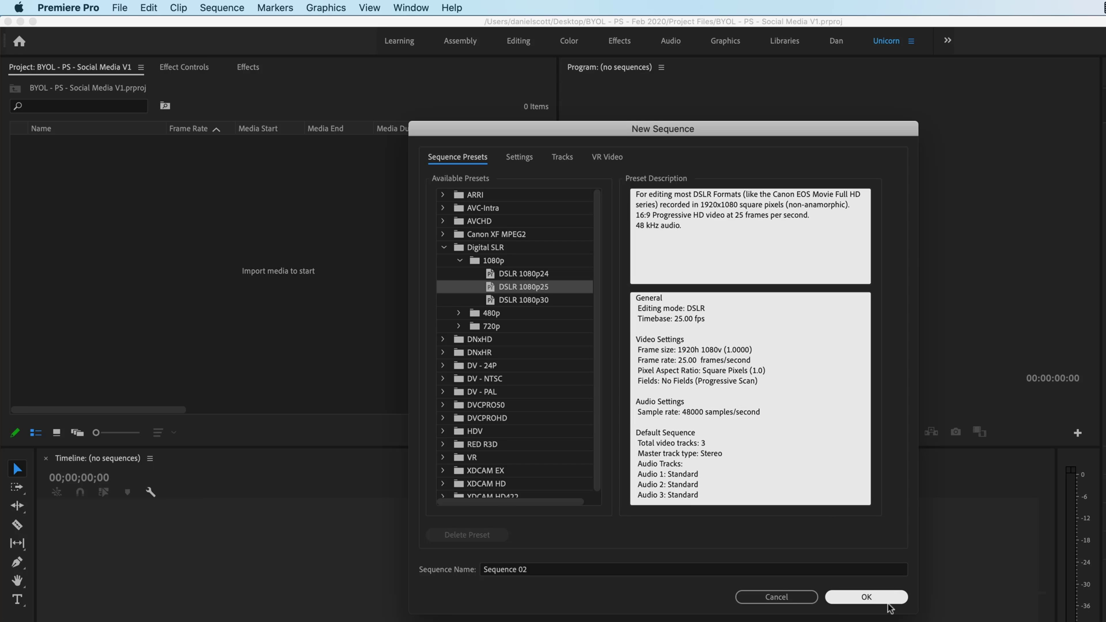
click(519, 158)
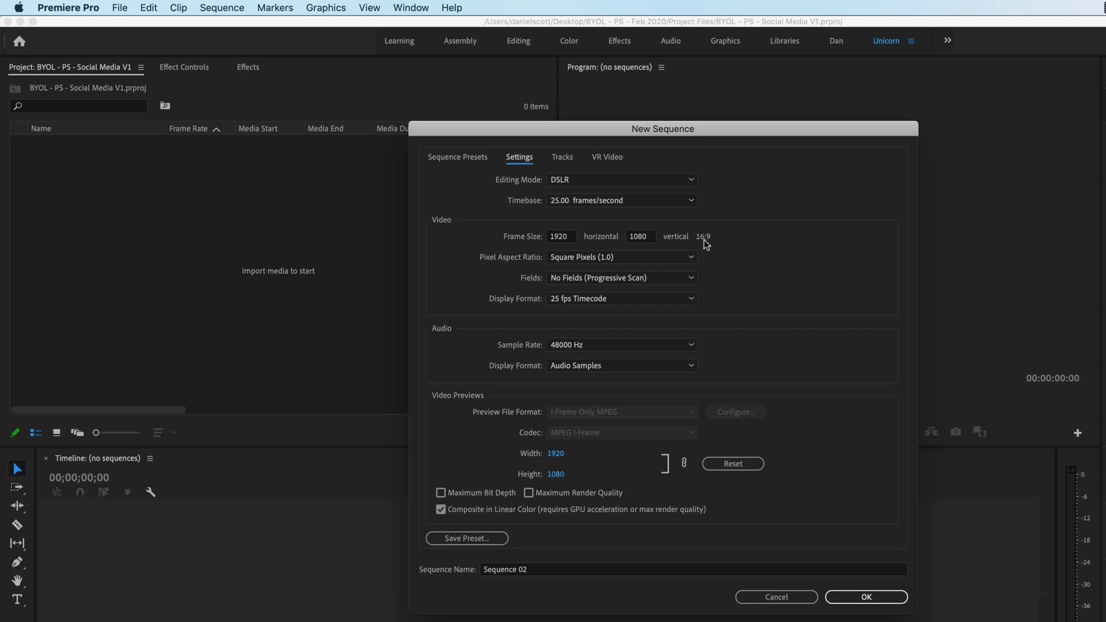
key(super+Tab)
key(super+Tab)
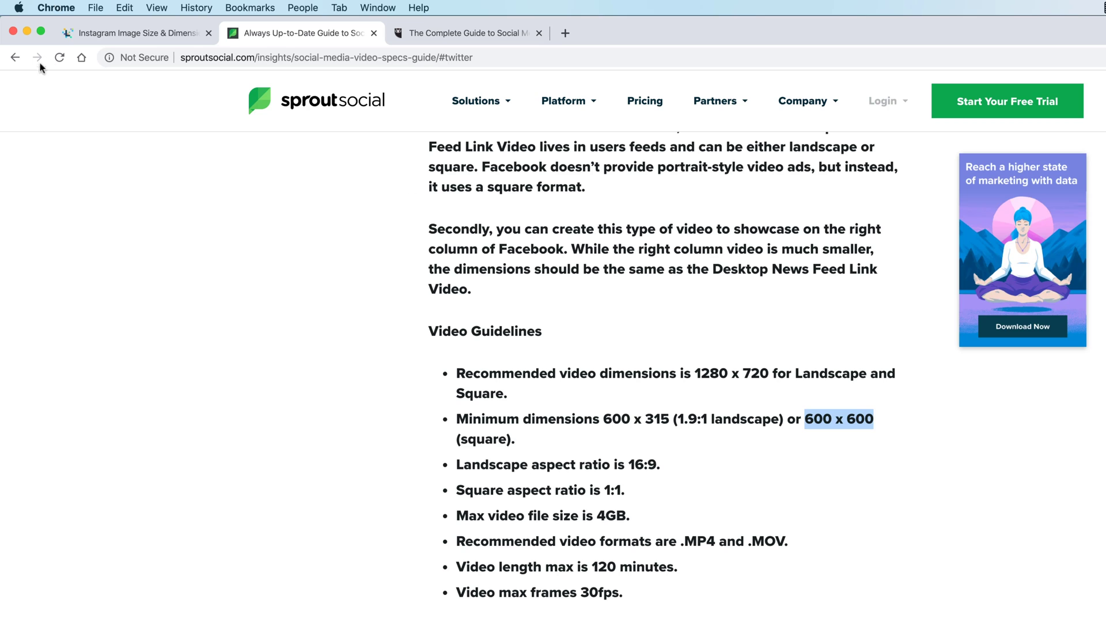
Scroll the Later Instagram guide down to its Stories and IGTV aspect ratios.
click(129, 33)
scroll(553, 394, down, 12)
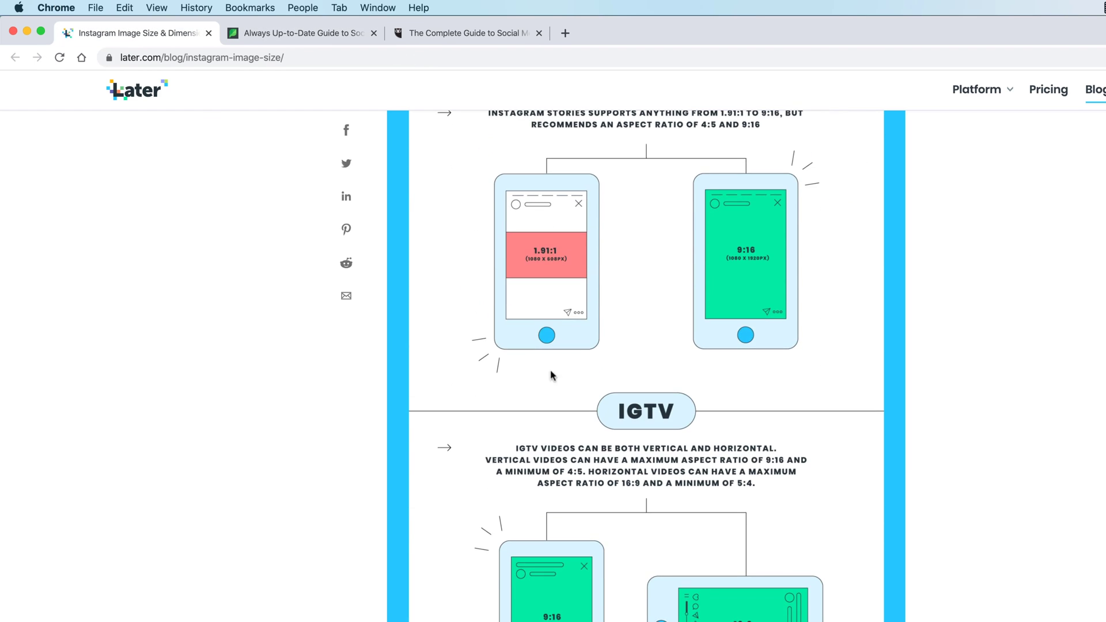
scroll(550, 383, down, 5)
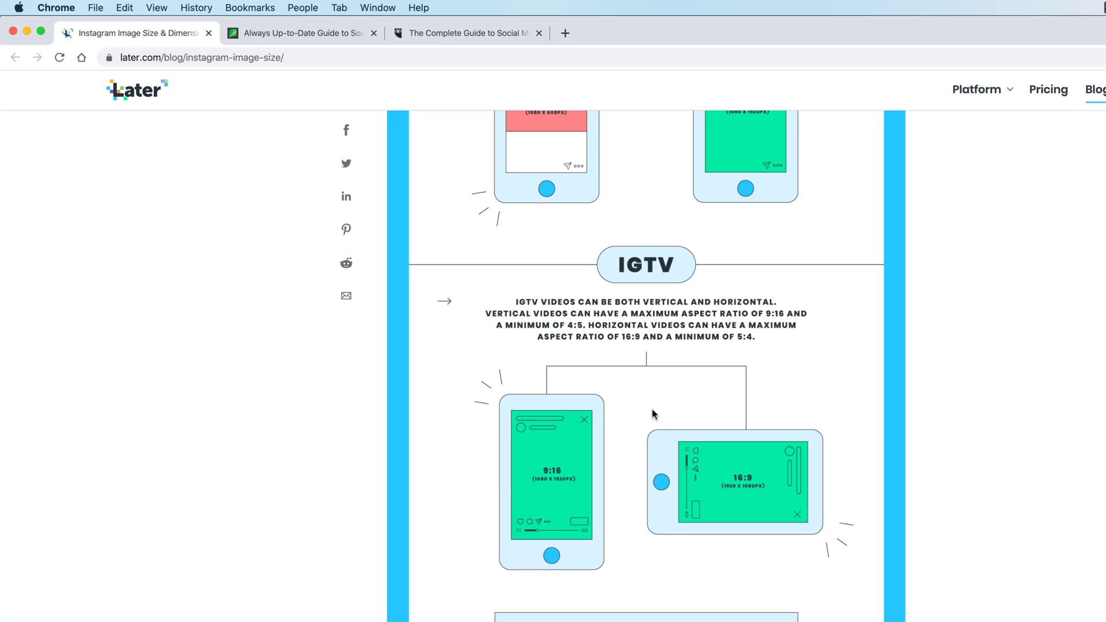
Set the frame width to 1080 and name the sequence 'Instagram 1:1 [Square]'.
scroll(651, 413, up, 10)
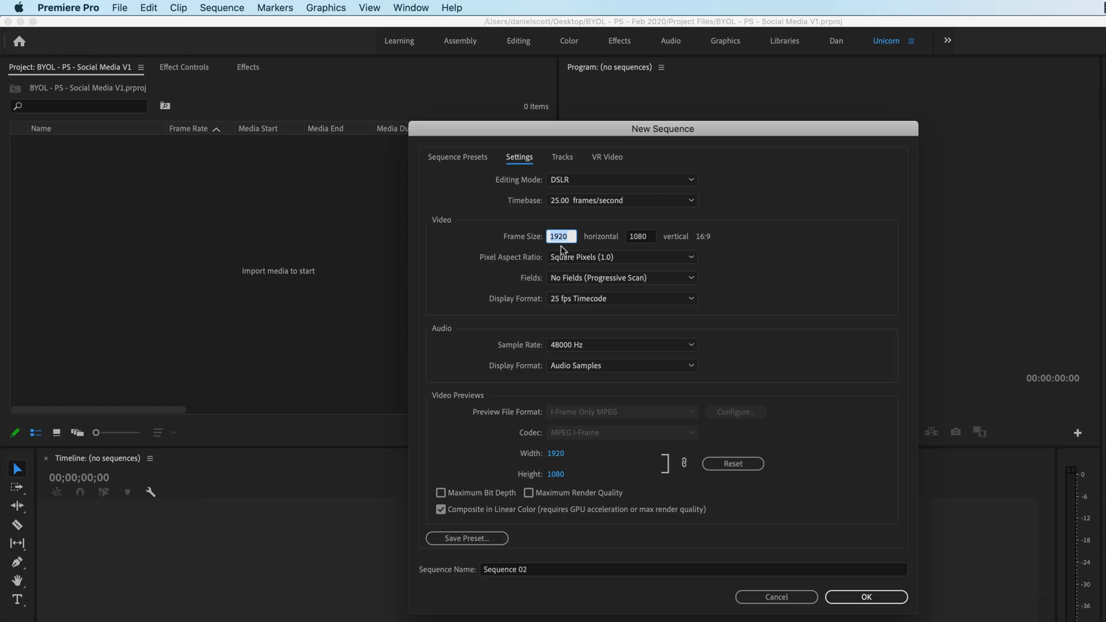
text(1080)
key(Tab)
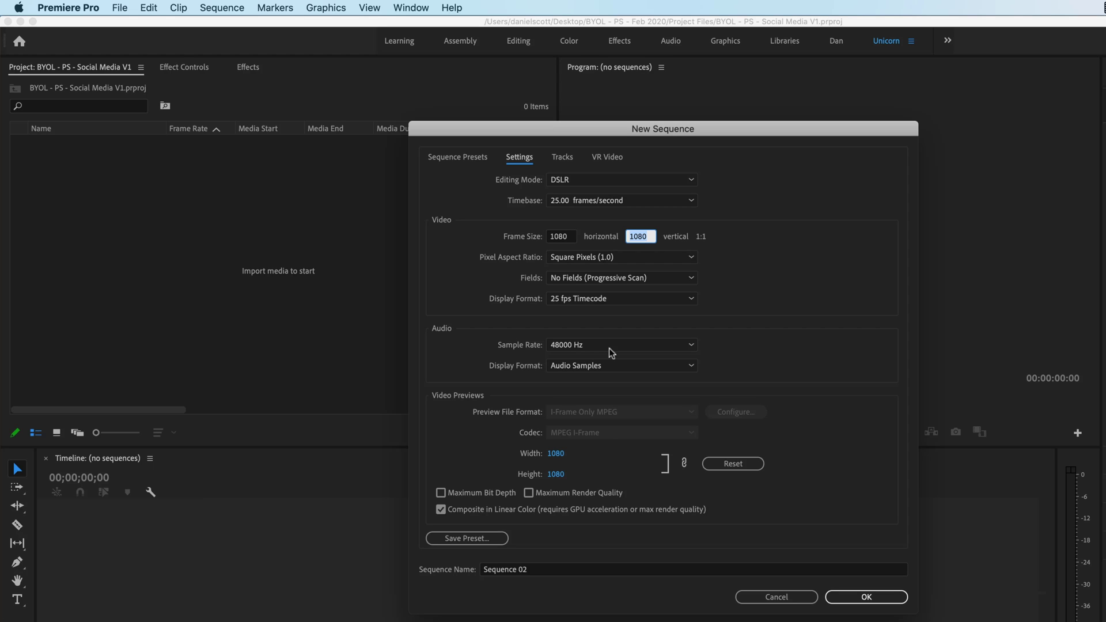
click(524, 571)
triple_click(531, 572)
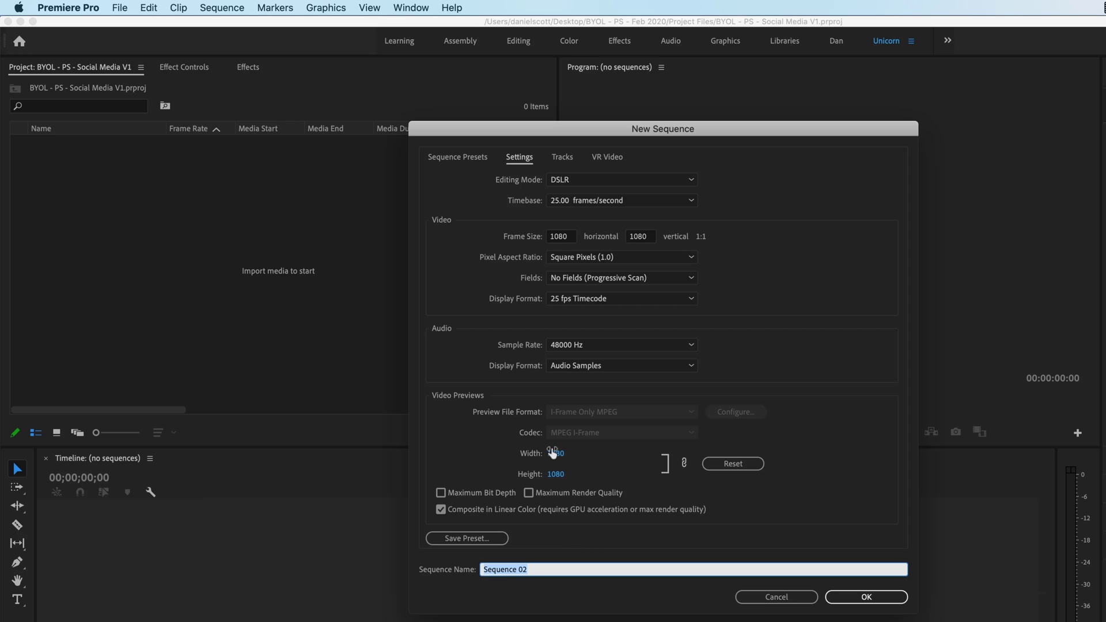
text(Instagram 1:1 [Square)
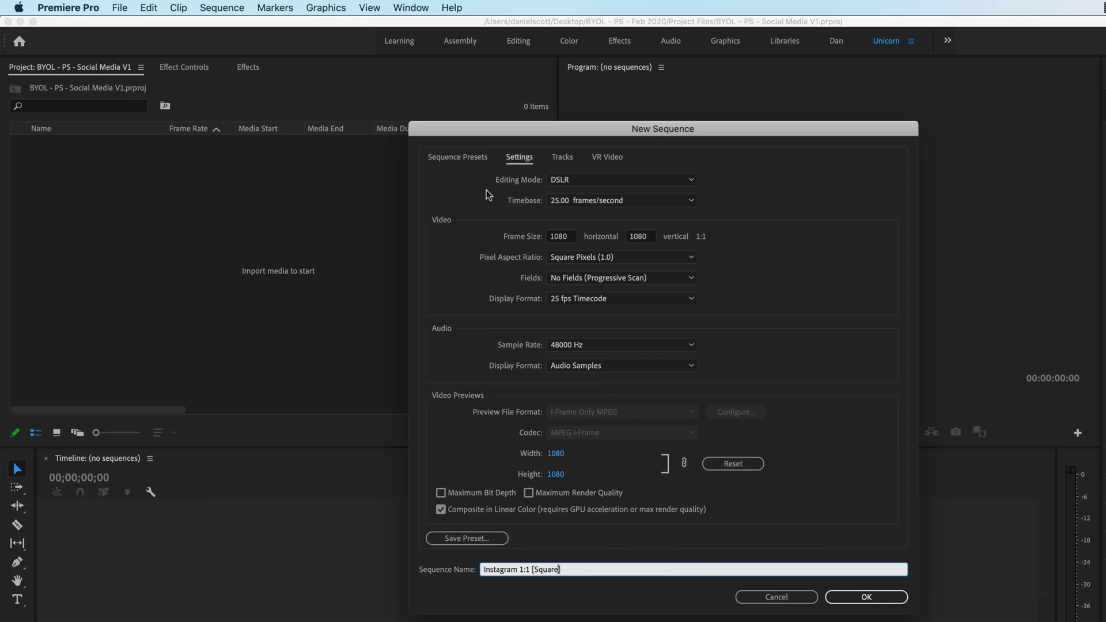
click(866, 597)
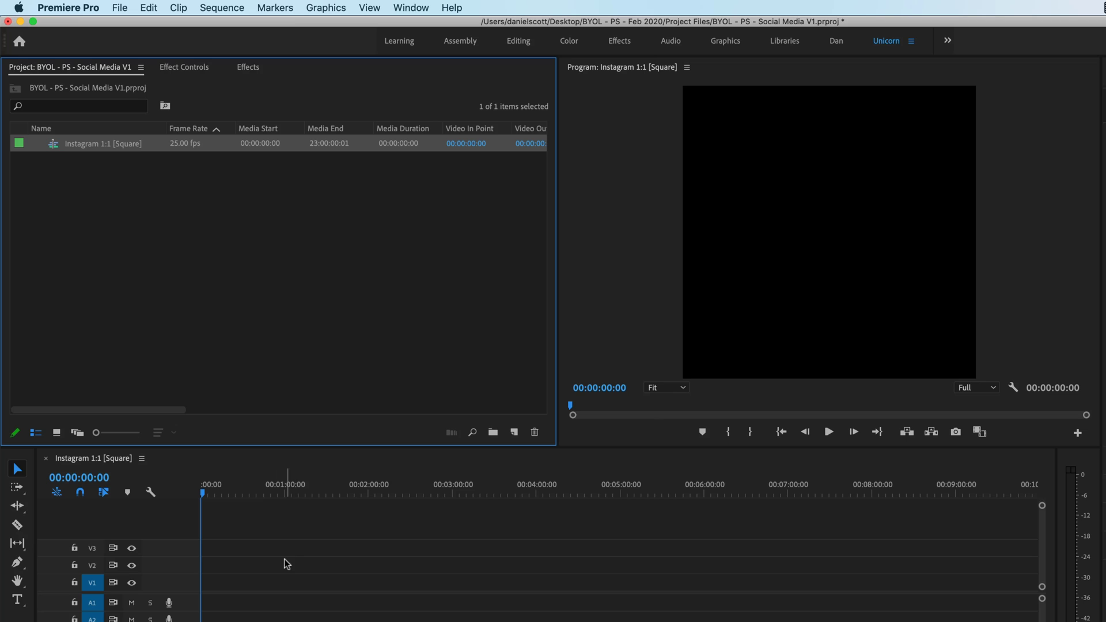
Scroll Later's guide through feed video ratios 1.91:1 to 4:5 and Stories' 9:16.
key(super+Tab)
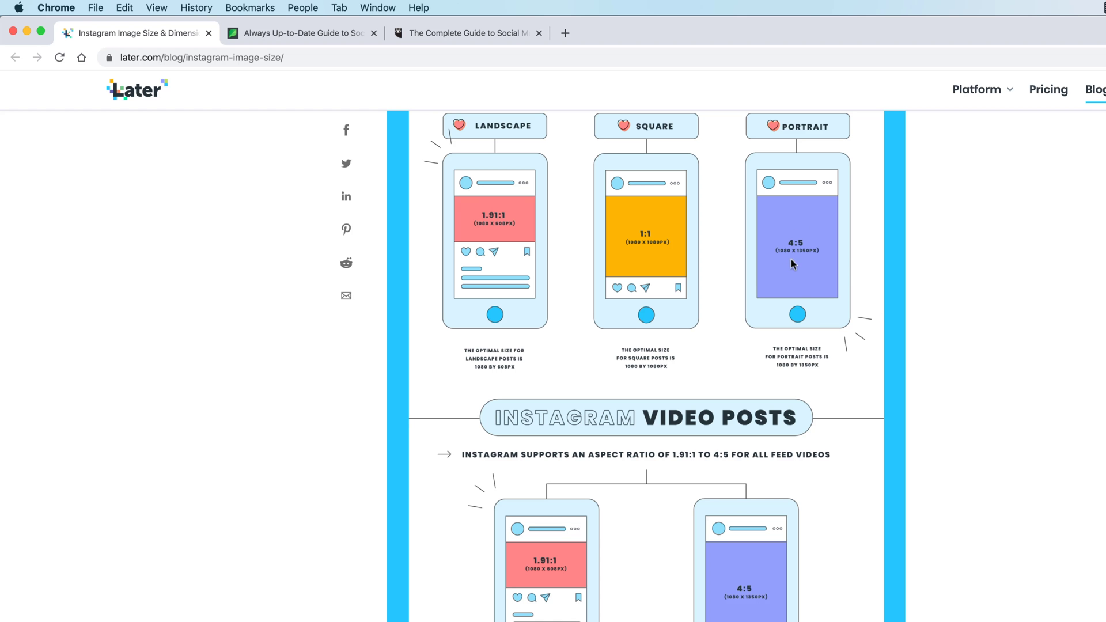
scroll(794, 264, up, 2)
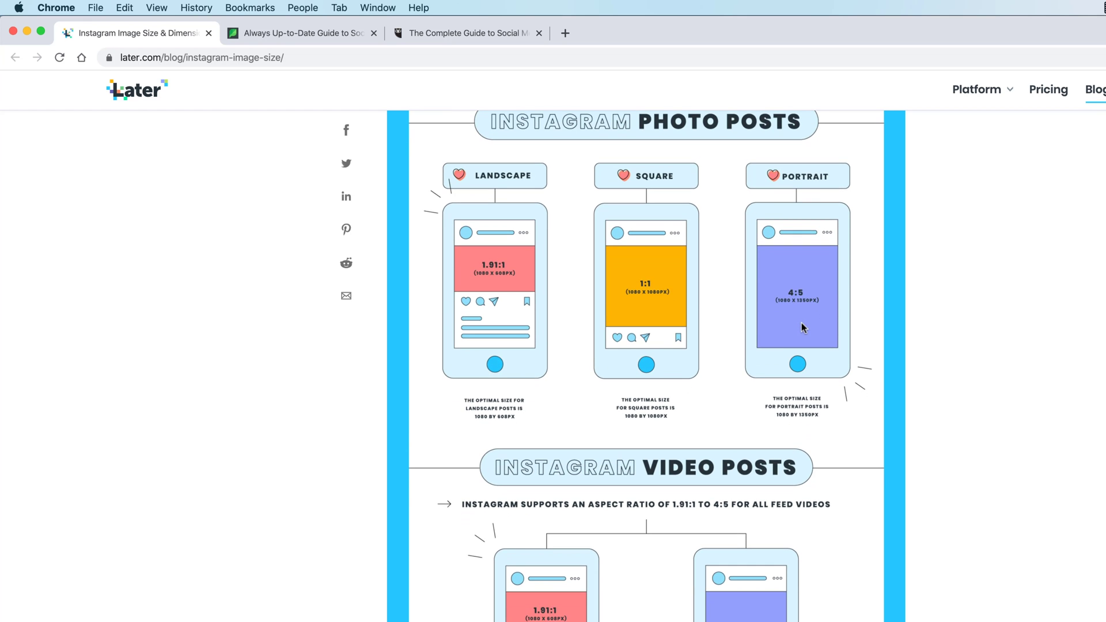
scroll(802, 327, down, 5)
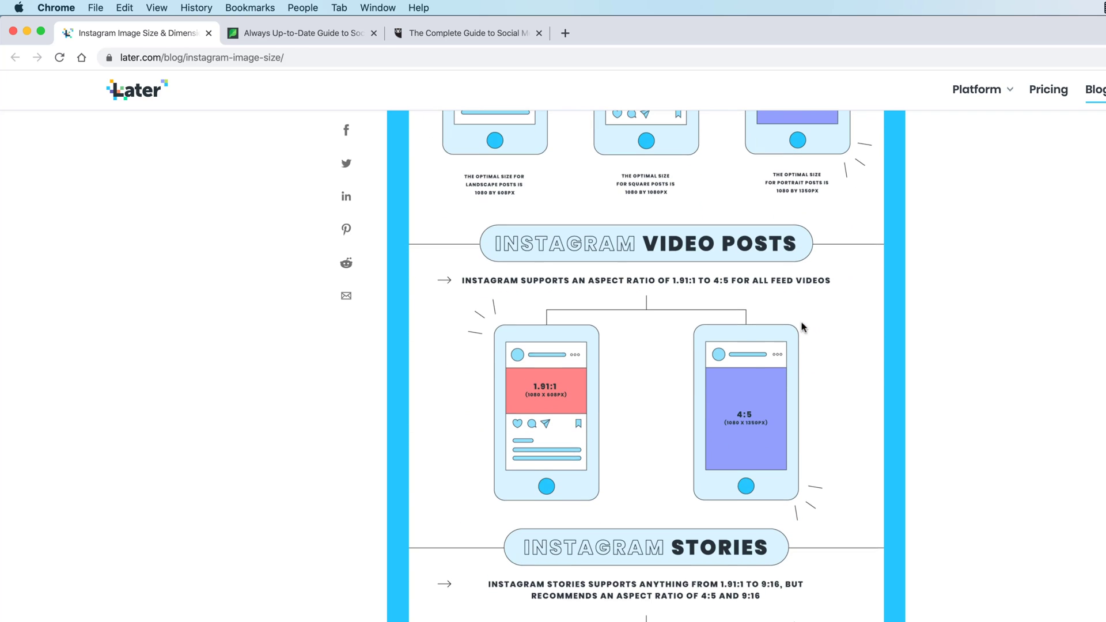
scroll(747, 256, down, 3)
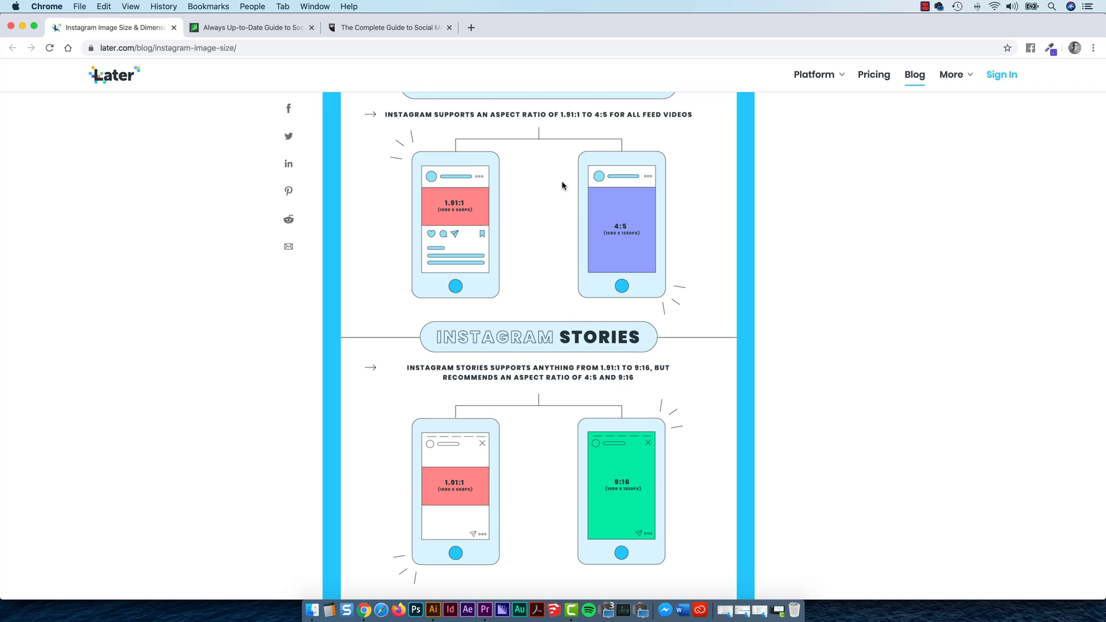
scroll(576, 207, up, 3)
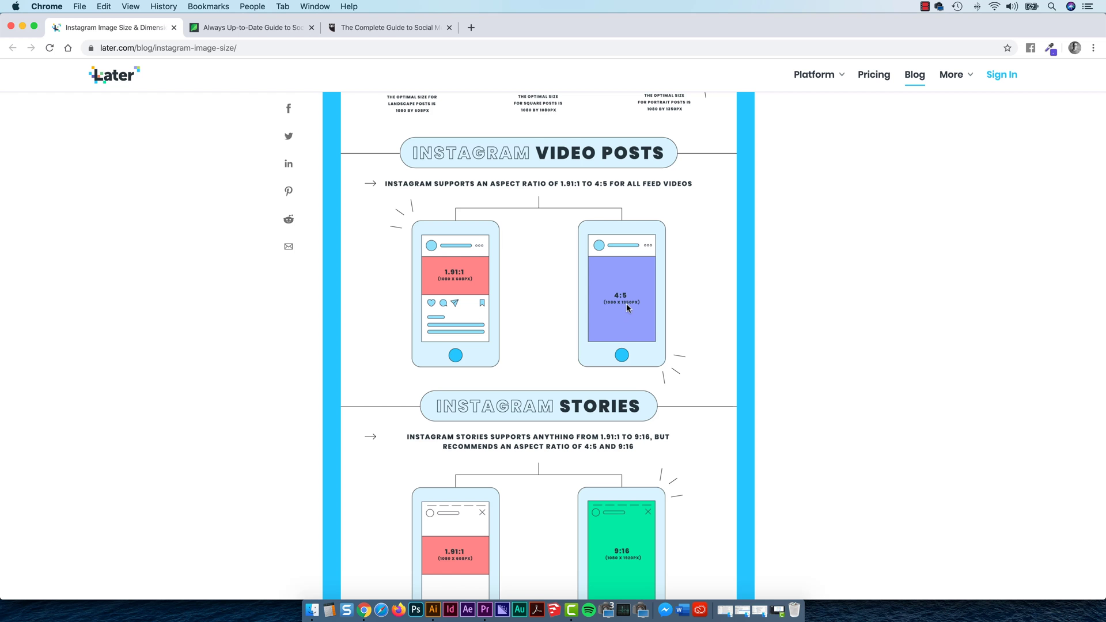
Create a new sequence with a 1080 x 1350 (4:5 portrait) frame size.
key(super+Tab)
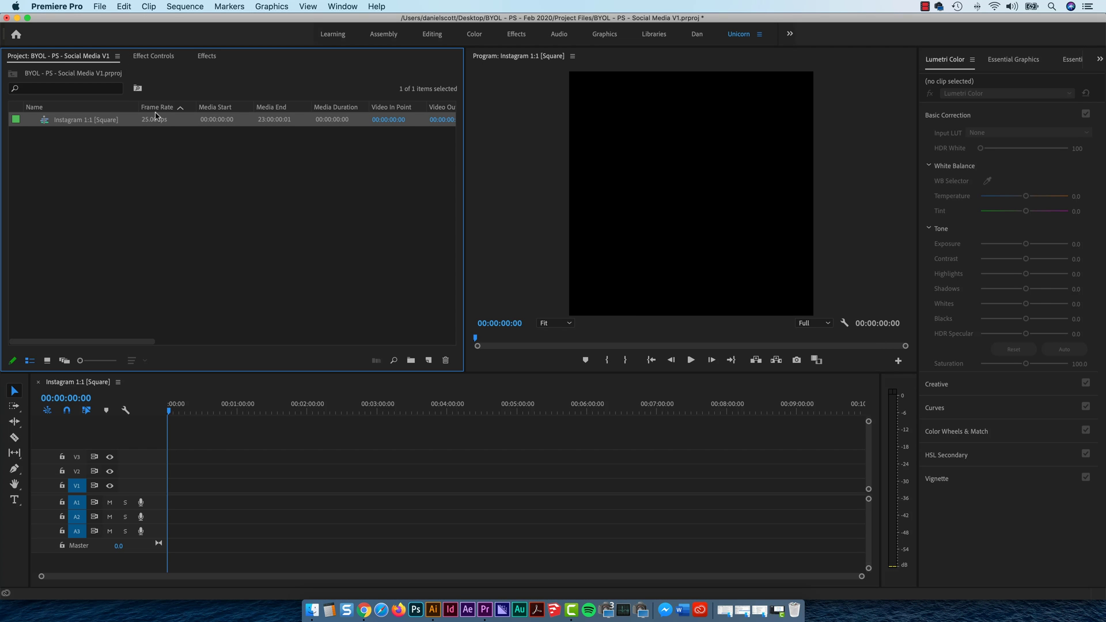
click(429, 360)
click(446, 375)
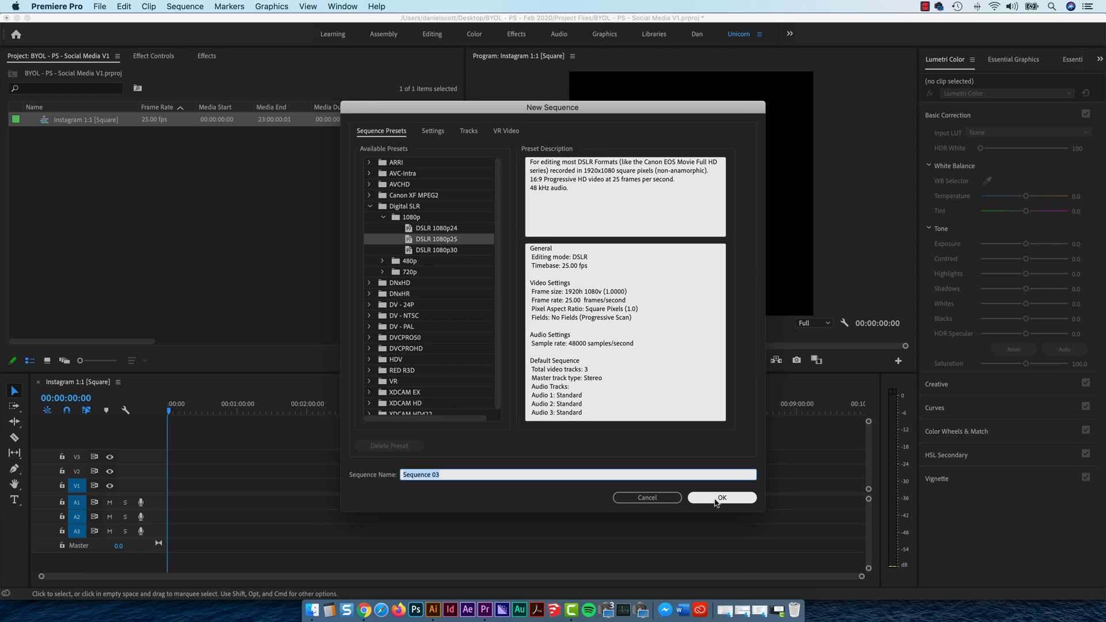
click(432, 131)
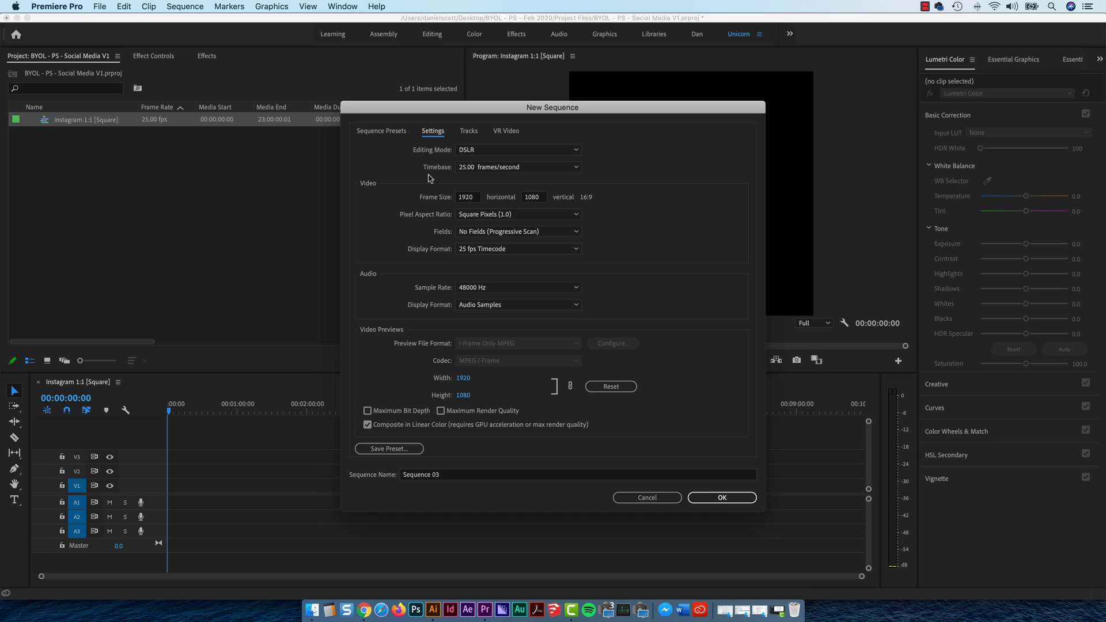
double_click(467, 197)
text(10)
key(Tab)
text(1350)
key(Tab)
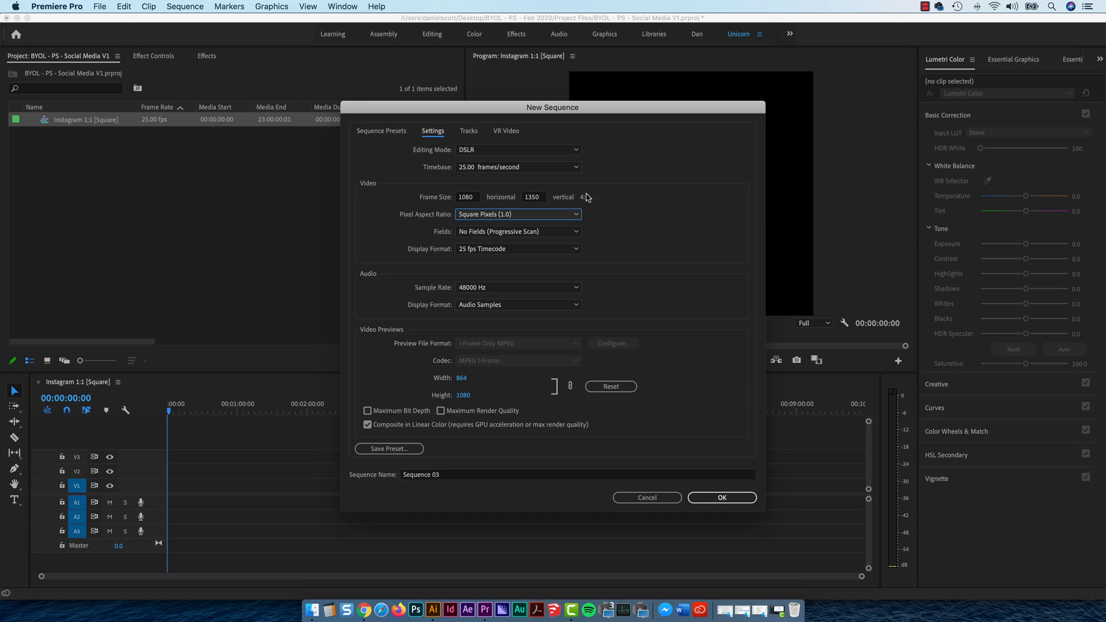
click(448, 477)
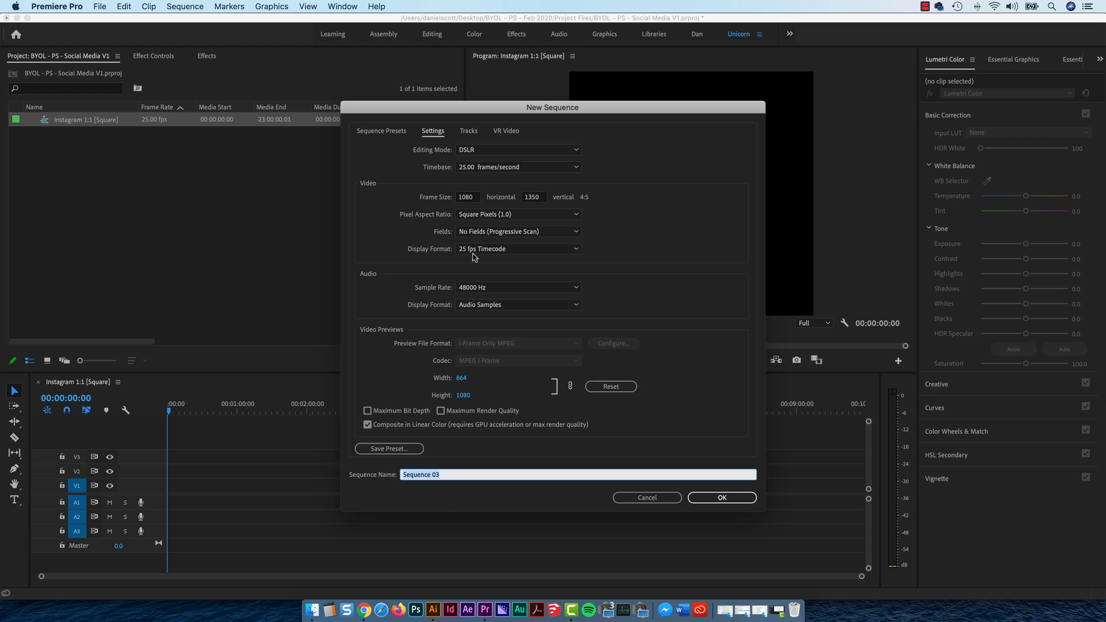
key(super+Tab)
Scroll Later's guide to the Instagram Stories and IGTV sizes, including 9:16 vertical.
scroll(507, 524, down, 5)
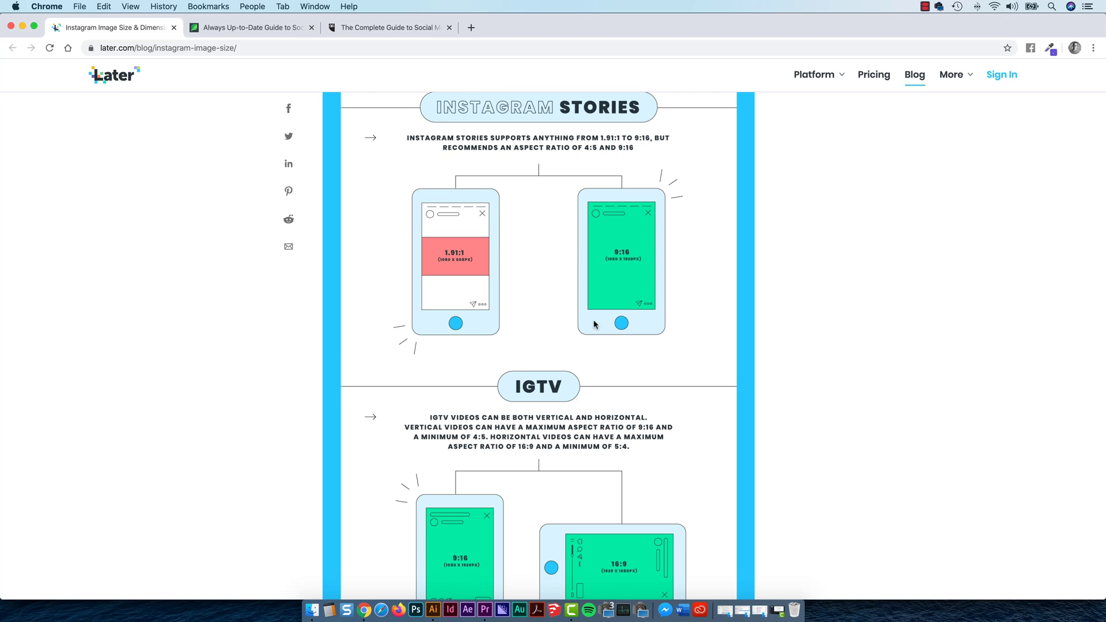
scroll(618, 310, down, 2)
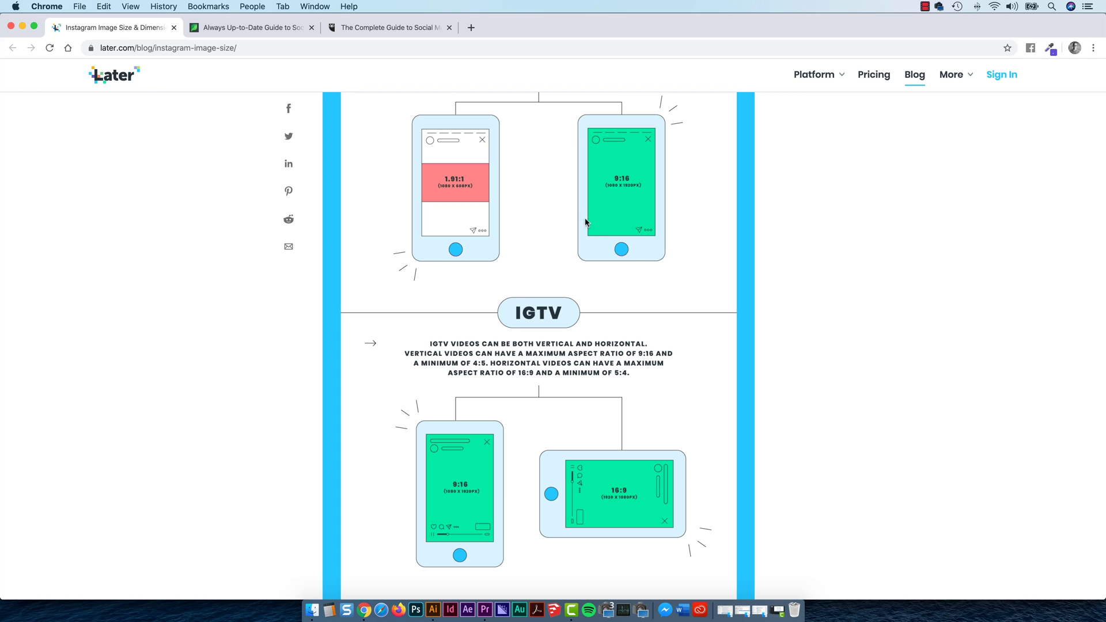
scroll(603, 231, up, 3)
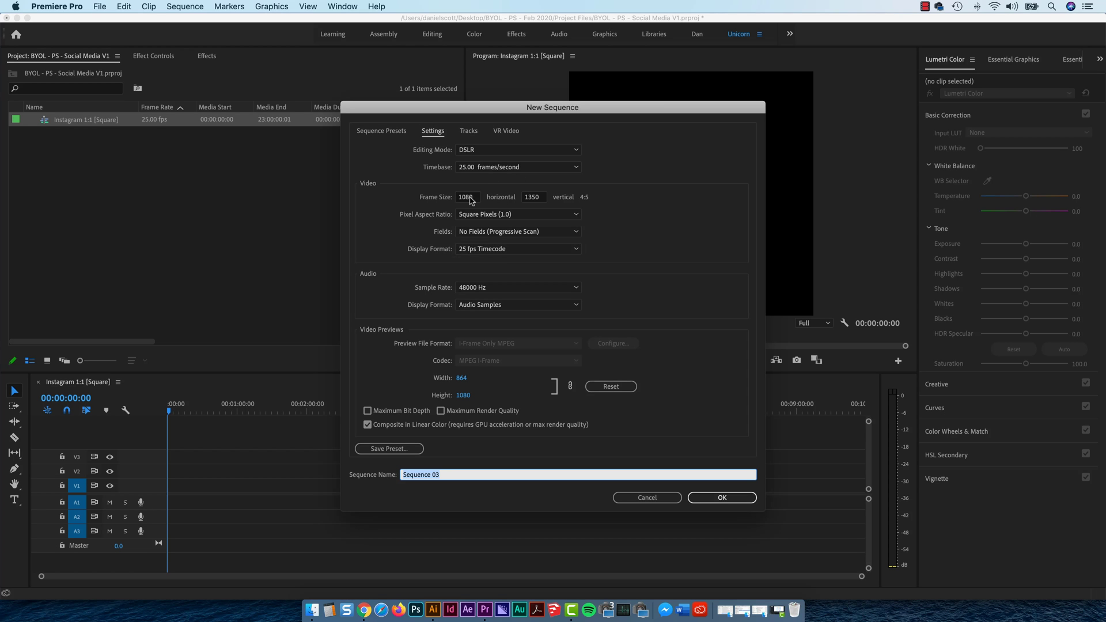
Change Sequence 03's frame height to 1920, giving a 1080 x 1920 9:16 frame.
click(471, 198)
key(Tab)
text(1920)
key(Tab)
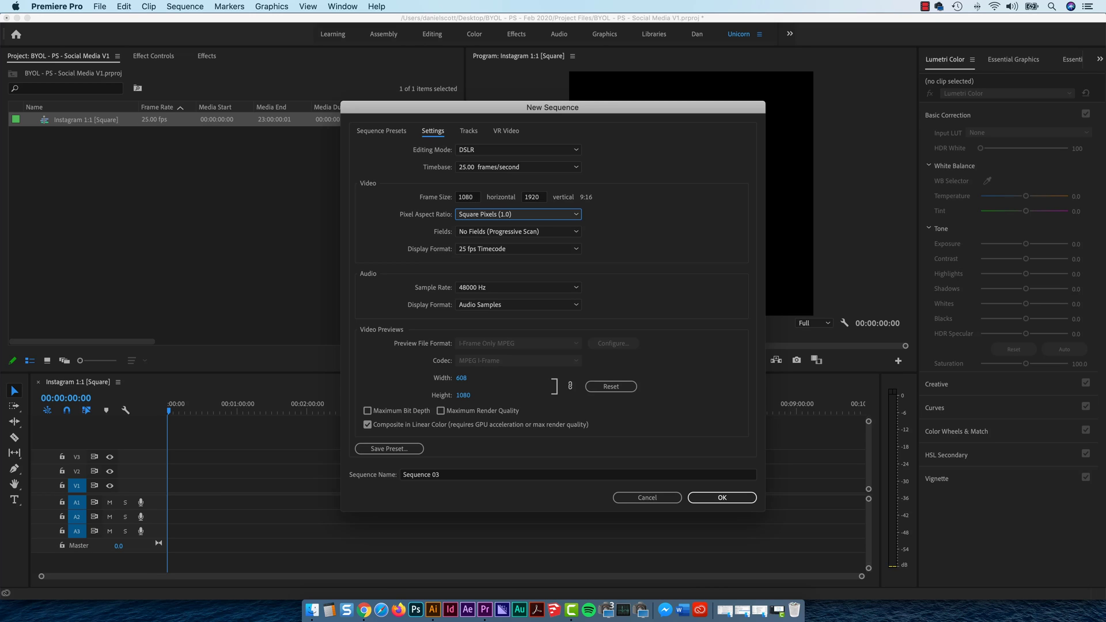
click(703, 212)
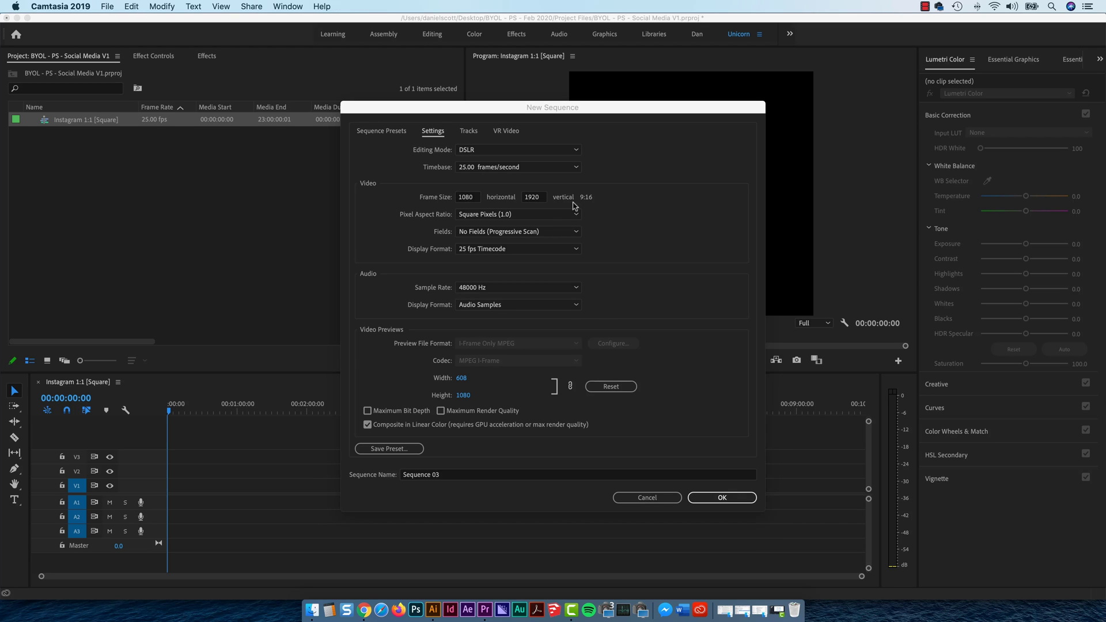
Find and highlight Hootsuite's recommended Facebook feed video size of 1280 by 720.
key(super+Tab)
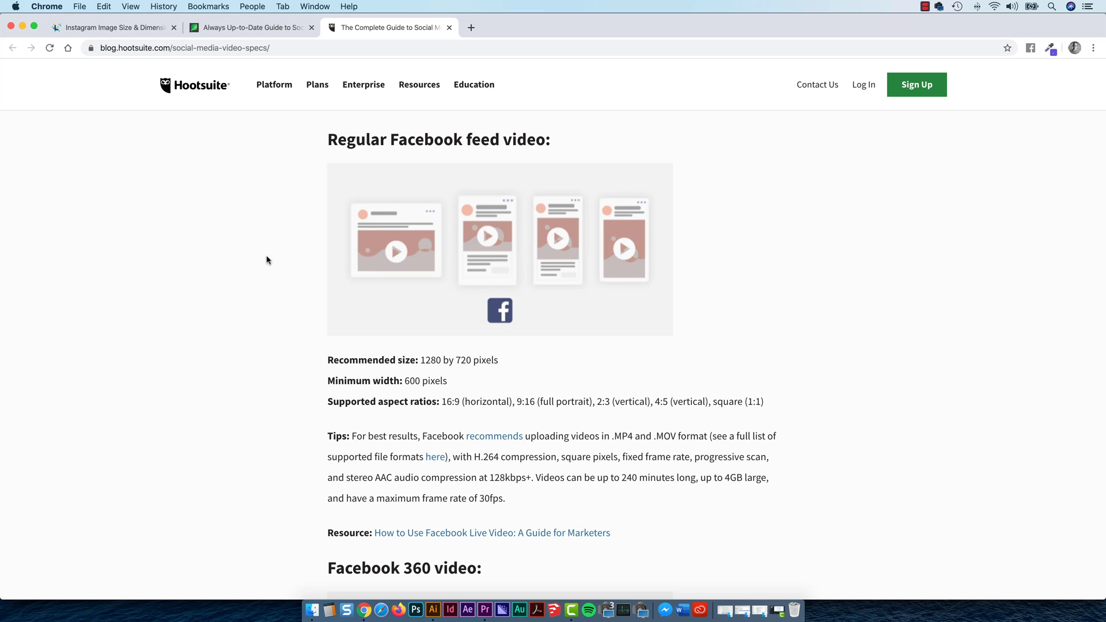
scroll(247, 276, down, 2)
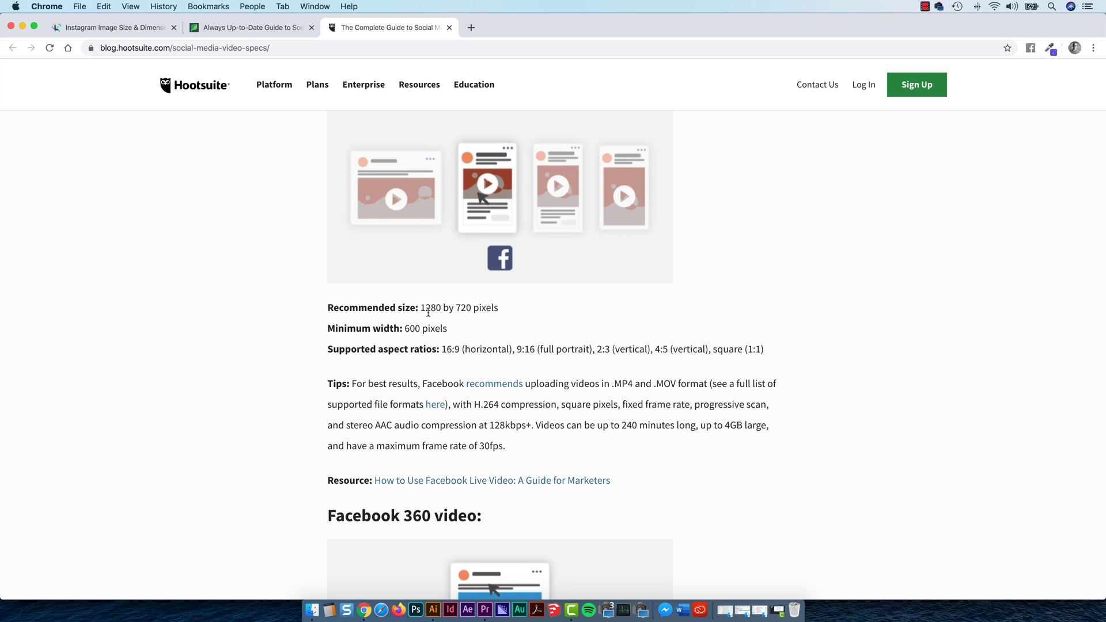
drag(420, 307, 478, 308)
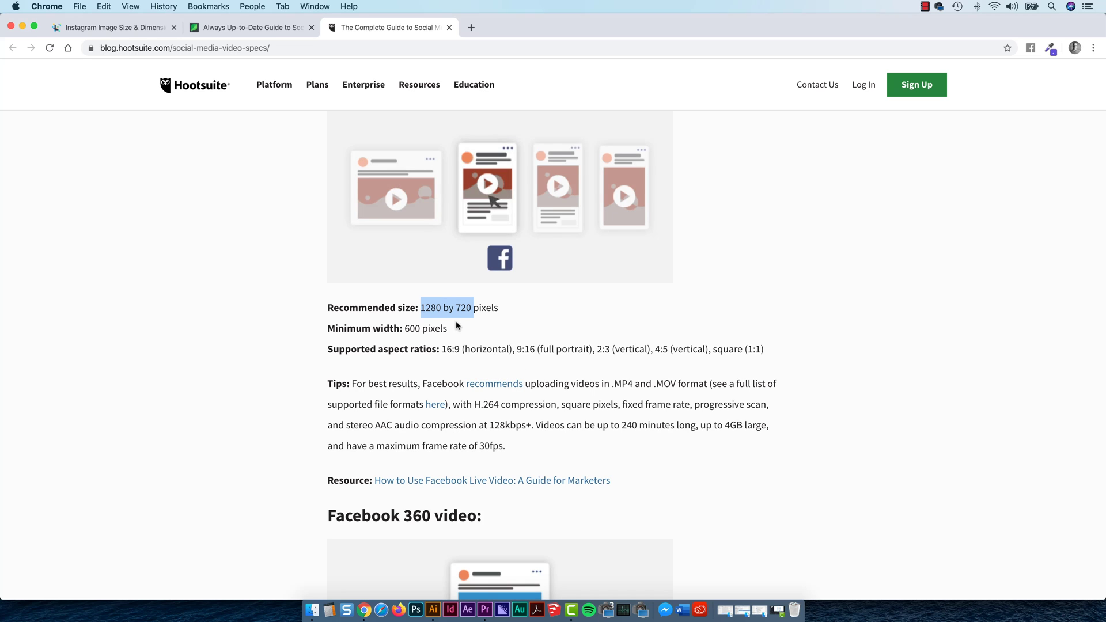
double_click(428, 308)
key(super+Tab)
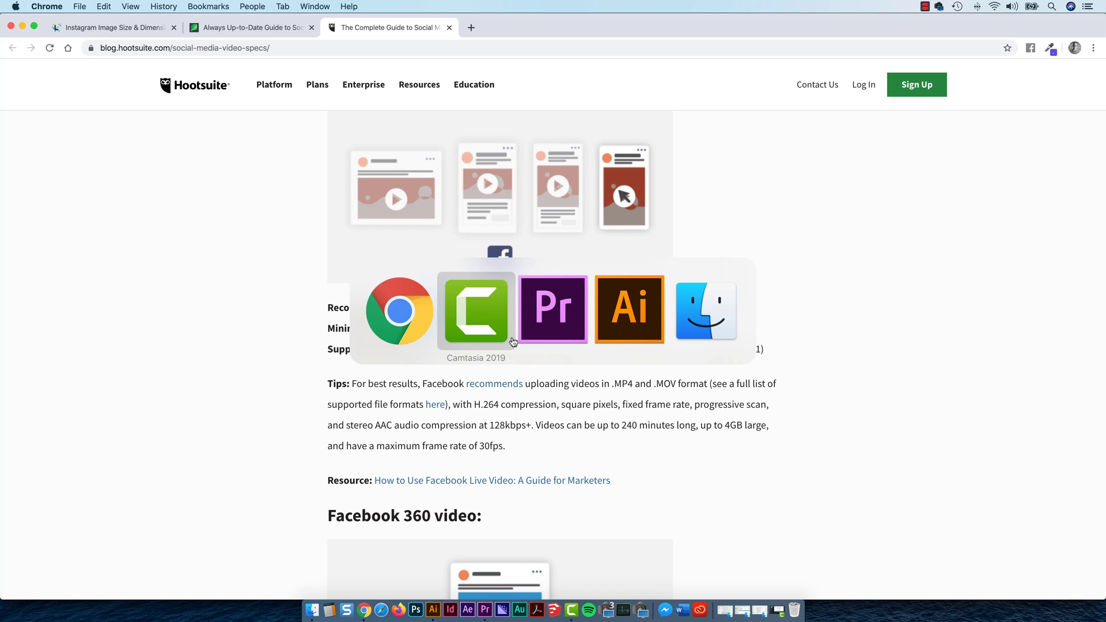
Set Sequence 03's frame size to 1280 x 720 at 16:9.
click(558, 326)
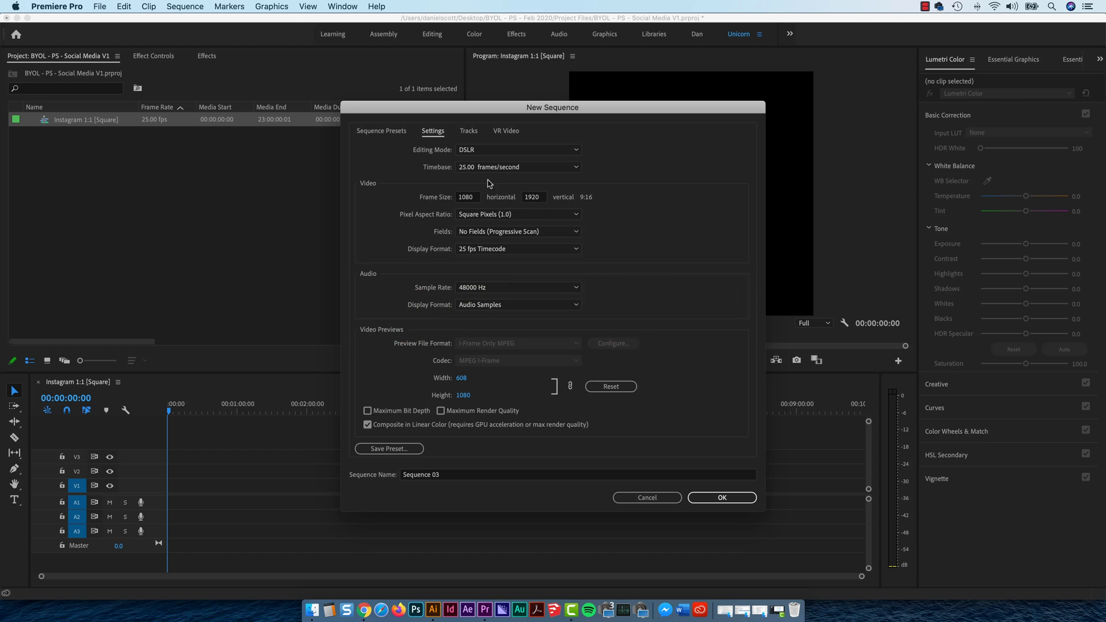
click(465, 198)
key(Tab)
key(super+Tab)
key(super+Tab)
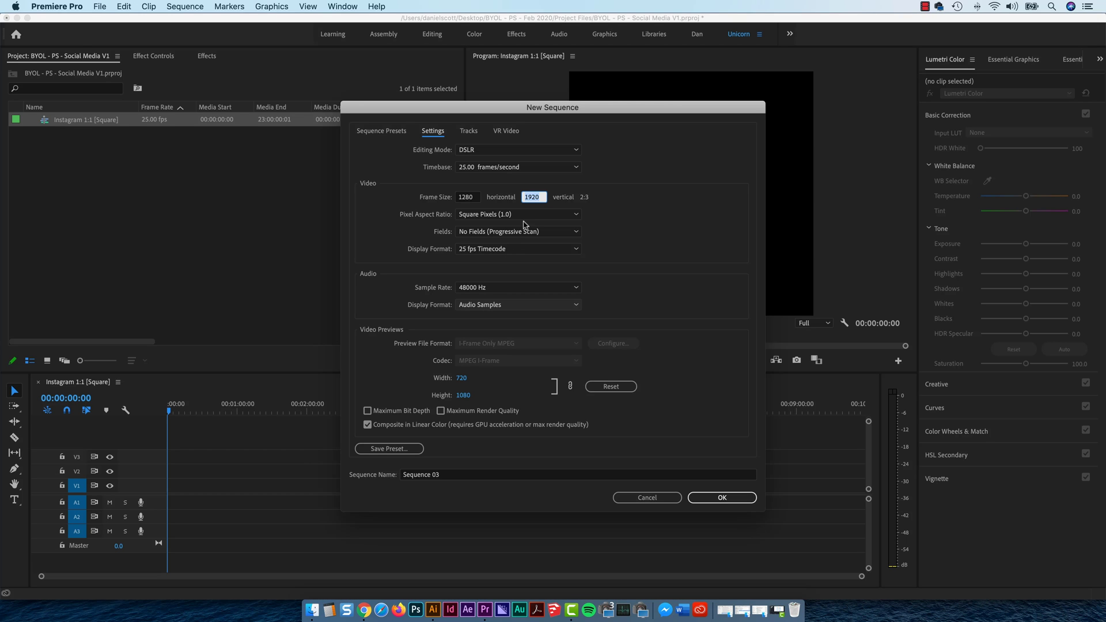
text(720)
key(Tab)
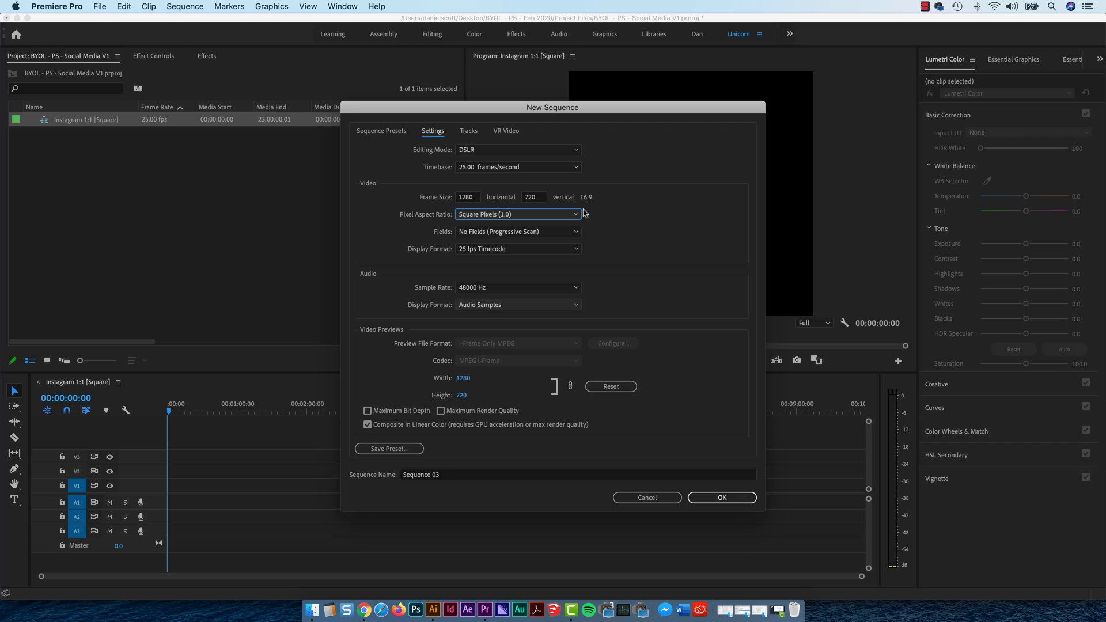
key(super+Tab)
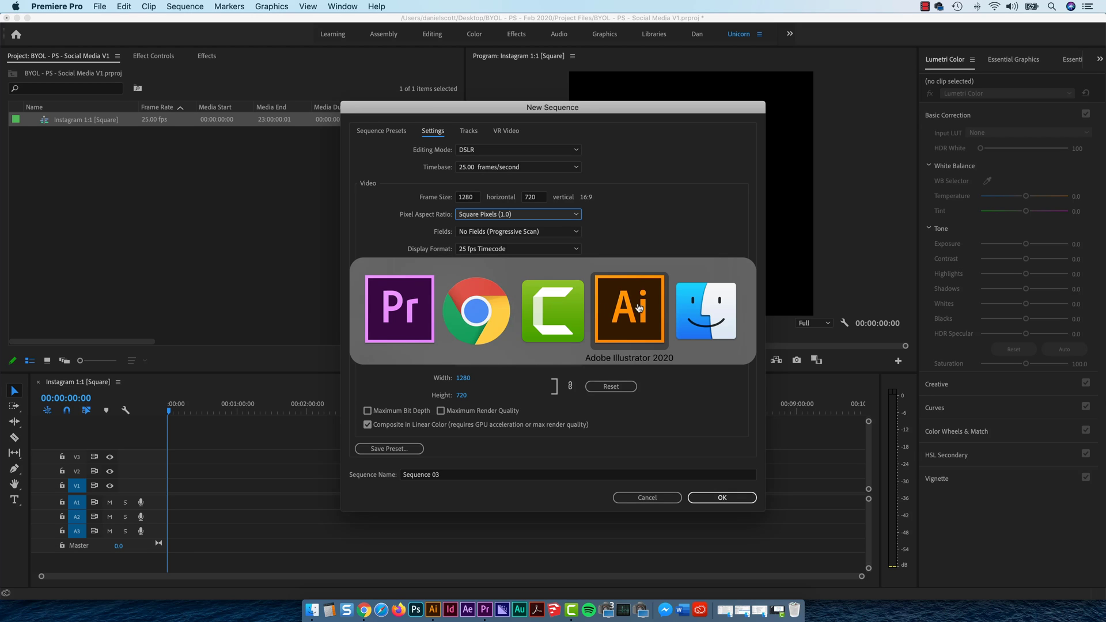
Select the pink 1920 x 1080 HD rectangle, undoing an accidental resize.
click(627, 327)
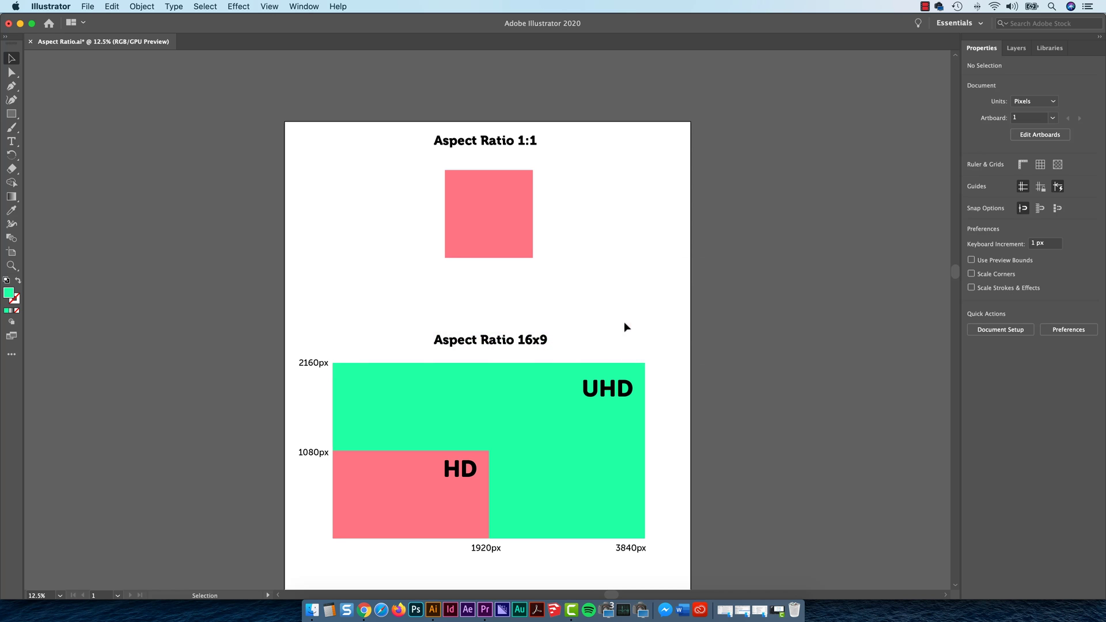
click(432, 489)
drag(489, 451, 425, 487)
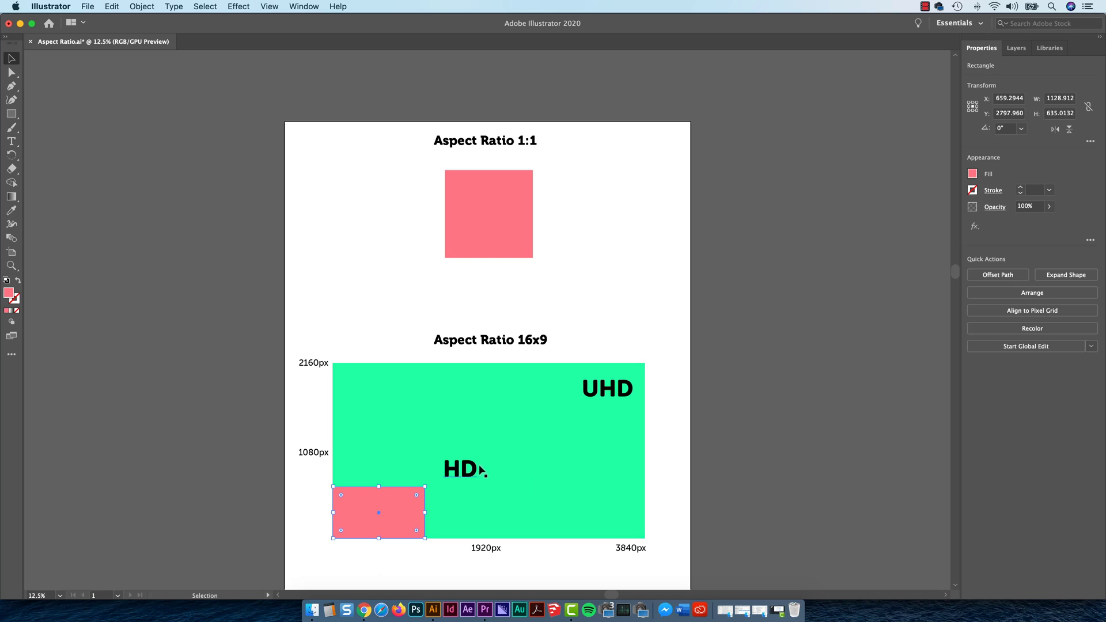
key(super+z)
Duplicate the HD rectangle and give the copy a blue fill.
key(a)
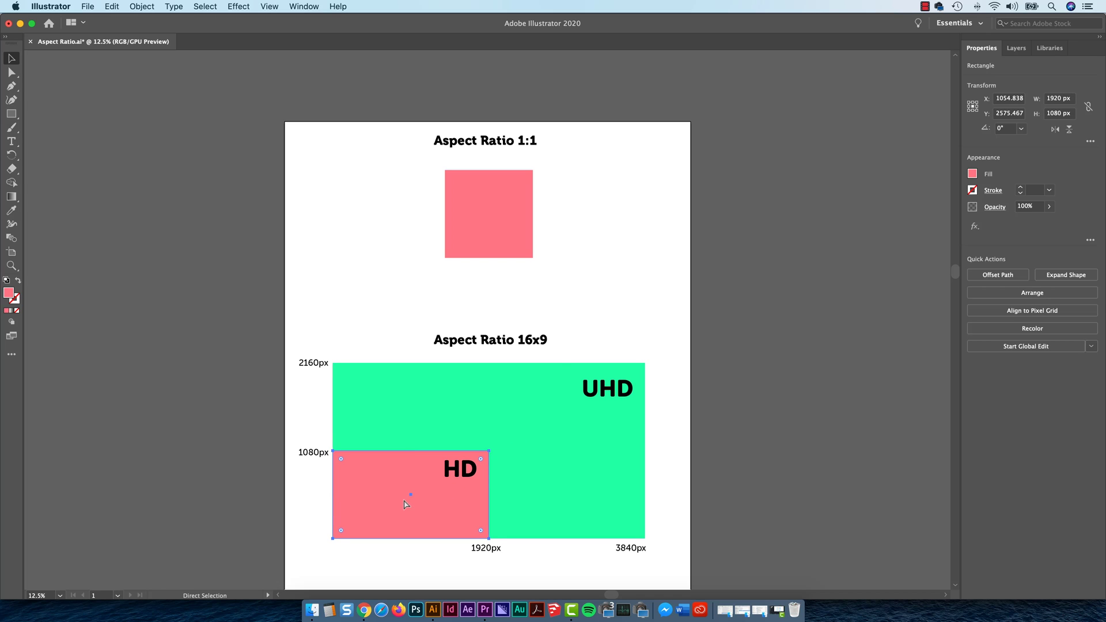
key(super+c)
key(super+v)
key(v)
click(973, 176)
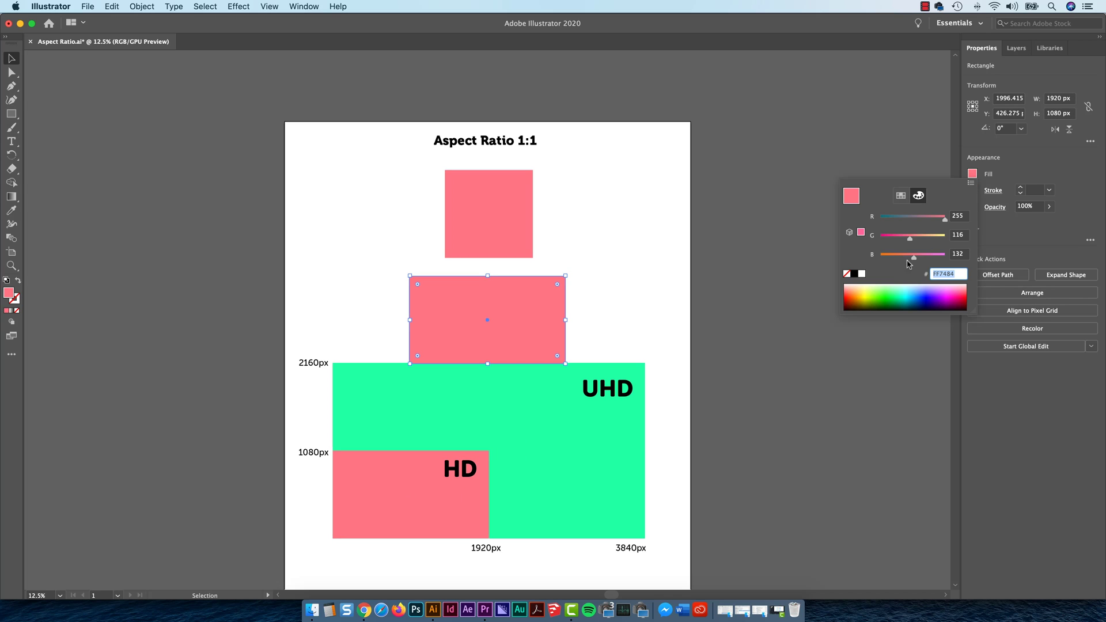
click(920, 294)
click(728, 313)
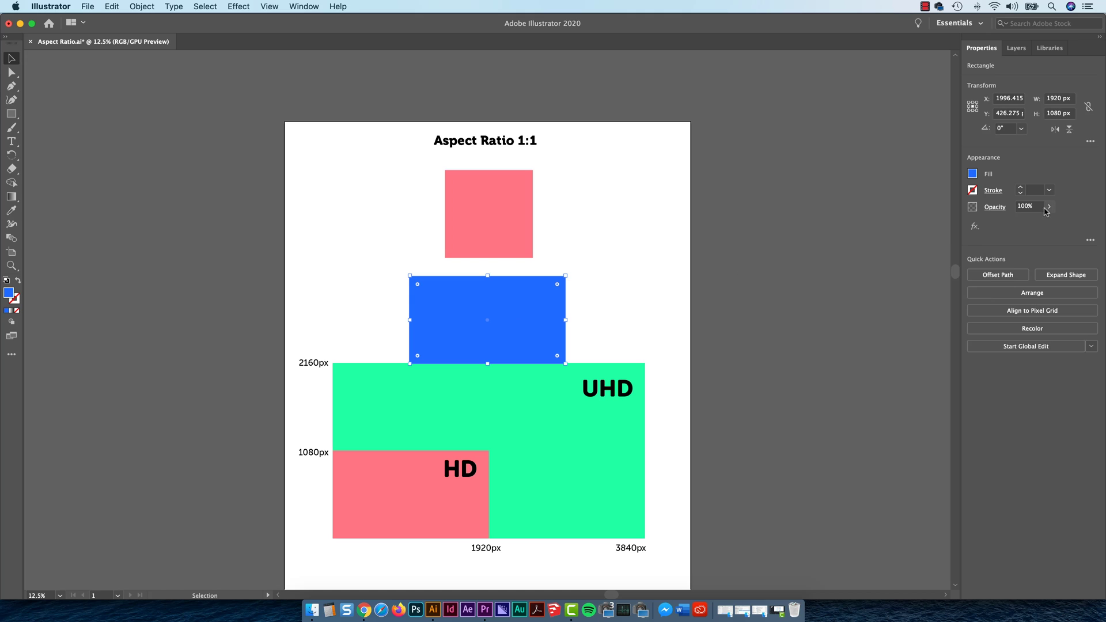
Select the blue rectangle's 1920 width value after rechecking the Facebook video size.
click(1051, 98)
double_click(1052, 98)
key(Tab)
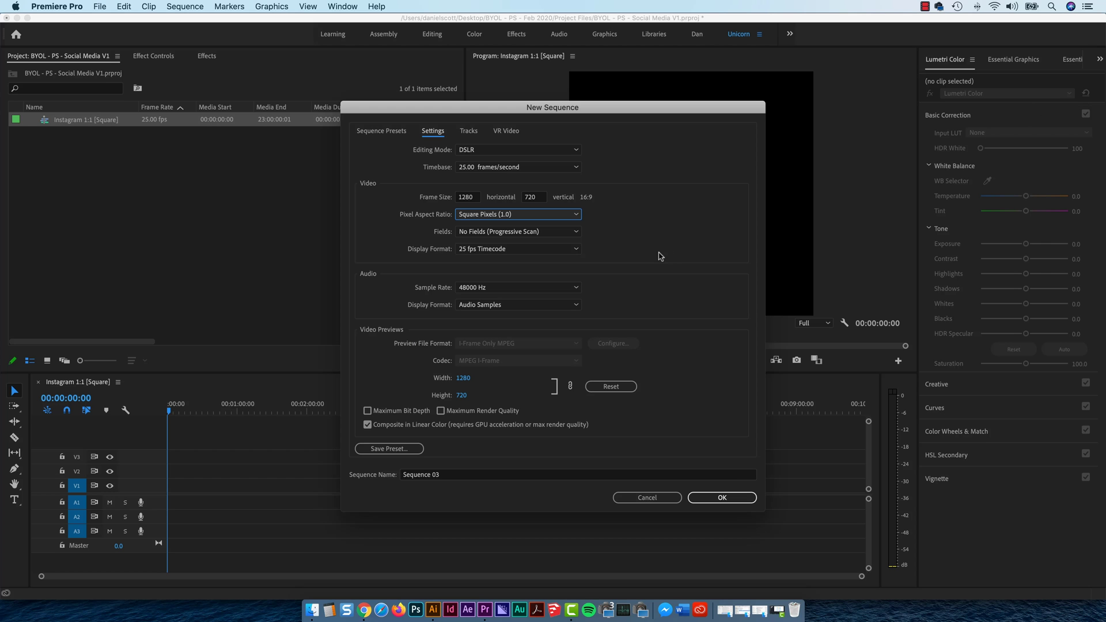
key(super+Tab)
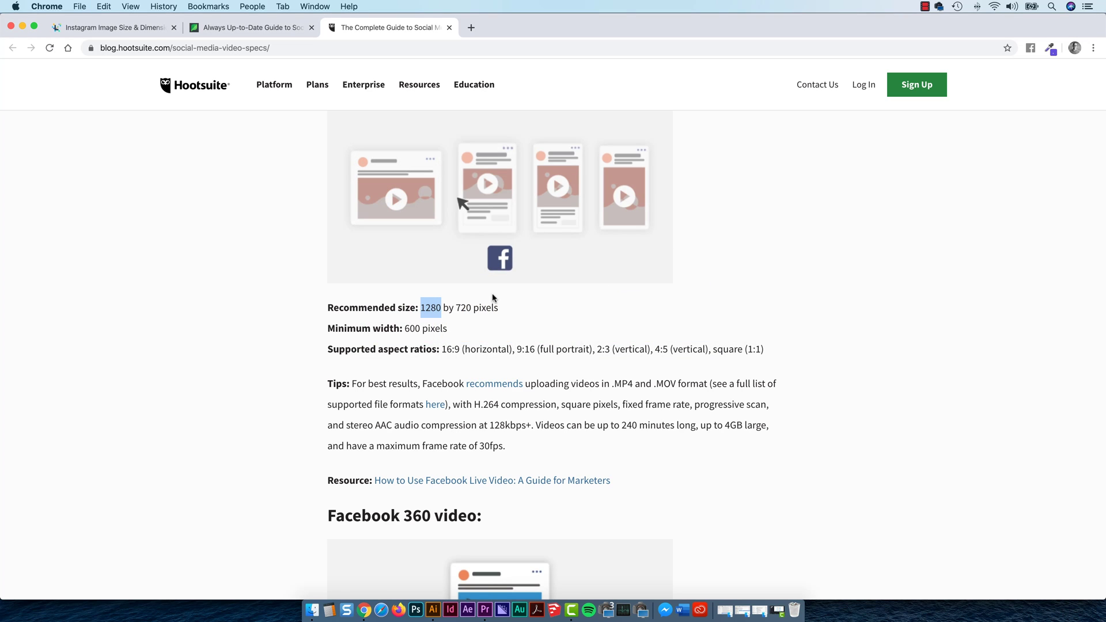
key(super+Tab)
key(super+Tab)
click(1056, 98)
Resize the blue rectangle to 1280 x 720 px and place it in the HD box's bottom-left corner.
text(1280)
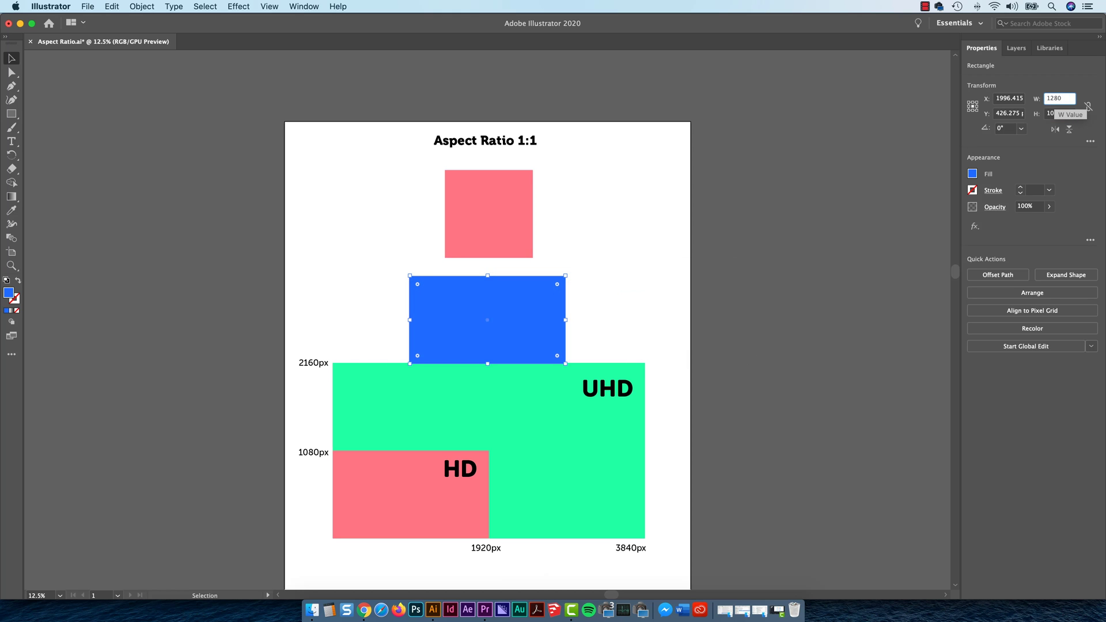
key(Tab)
text(720)
key(Return)
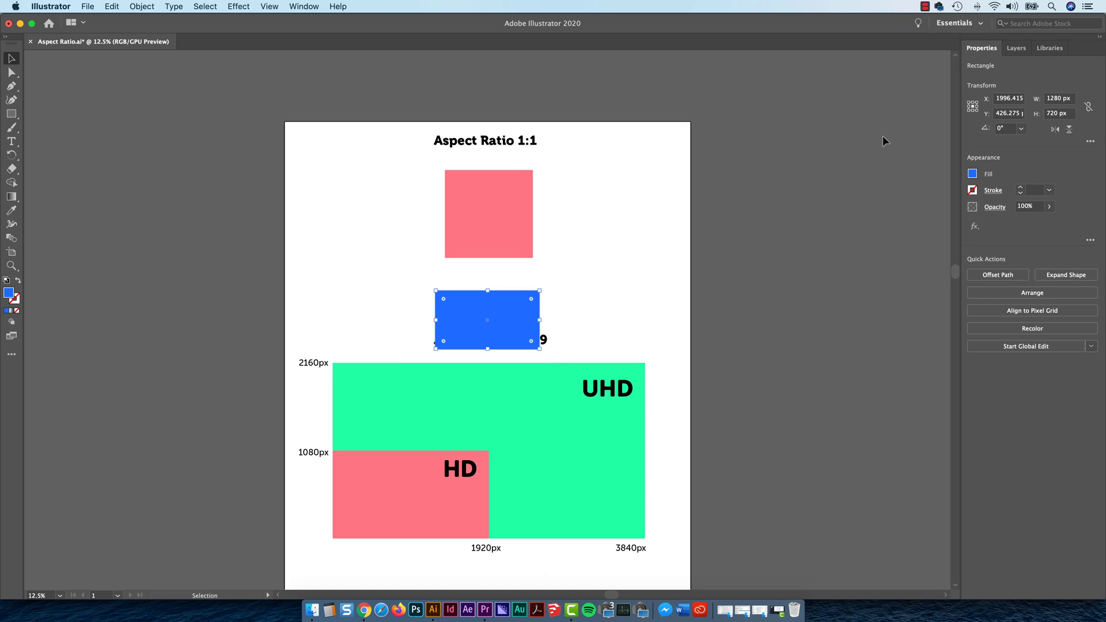
drag(528, 317, 410, 509)
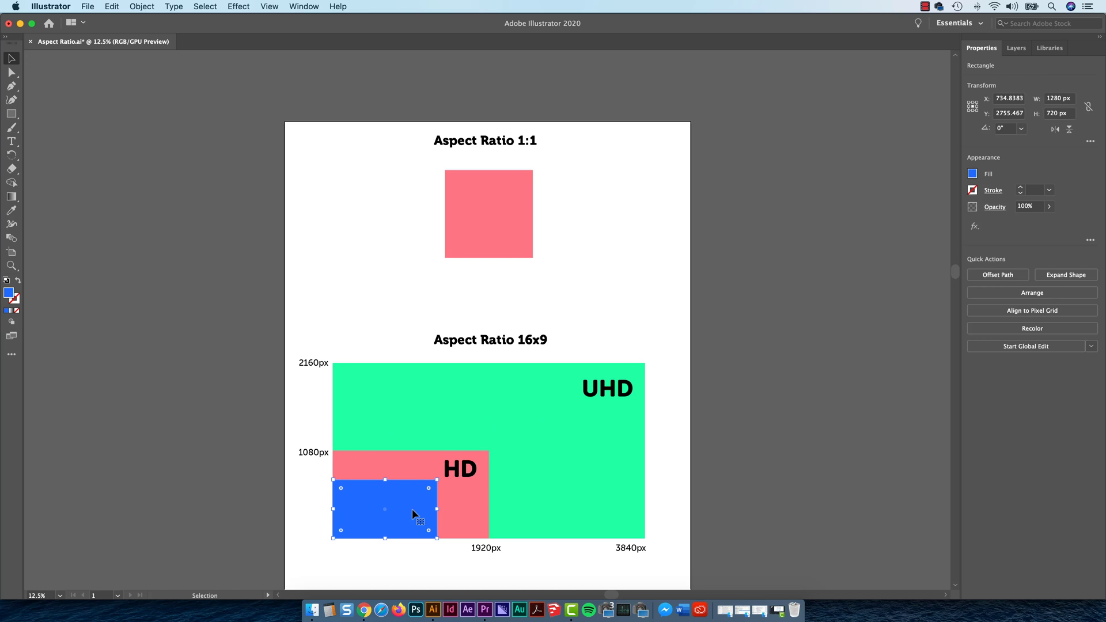
Compare against the Hootsuite specs, then select the green UHD rectangle.
key(a)
key(super+Tab)
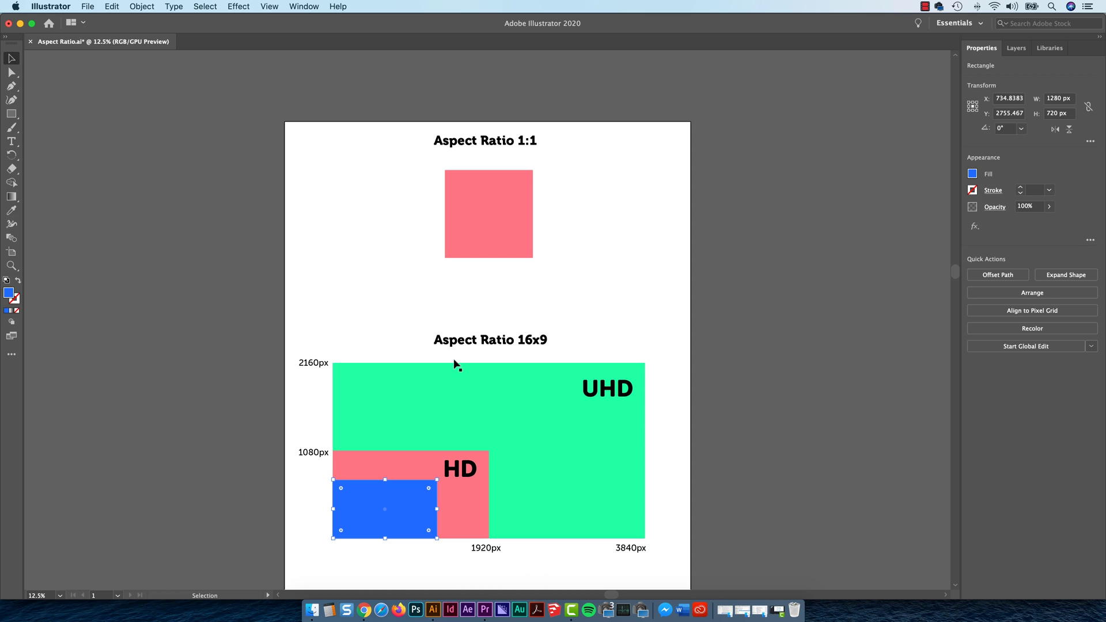
key(super+Tab)
click(536, 392)
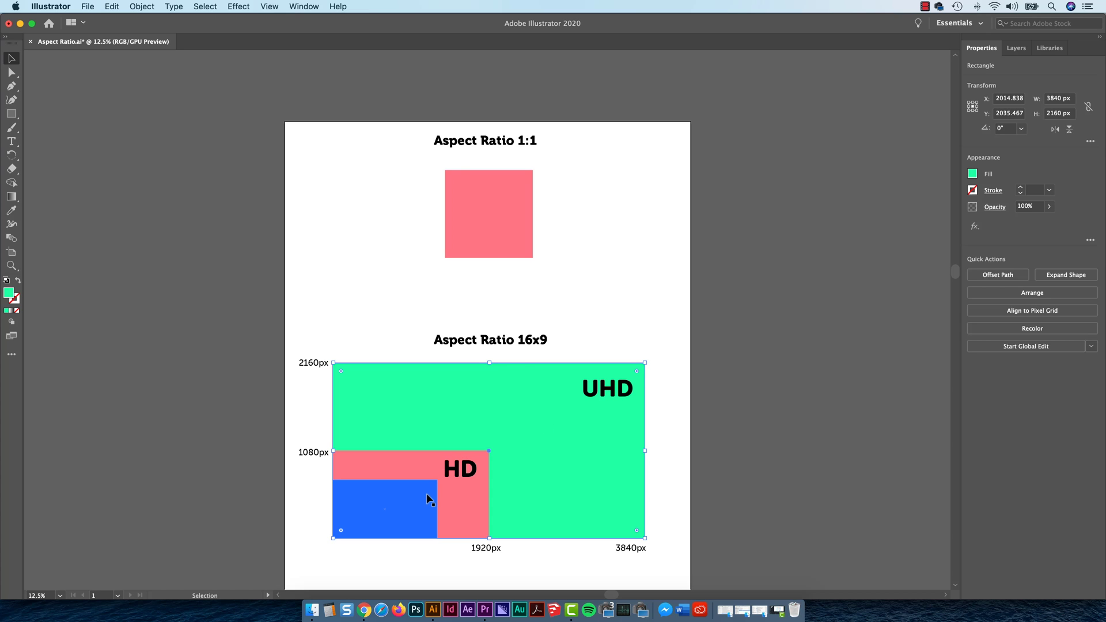
Bring up Chrome's Hootsuite page showing the 1280 by 720 recommended size.
key(super+Tab)
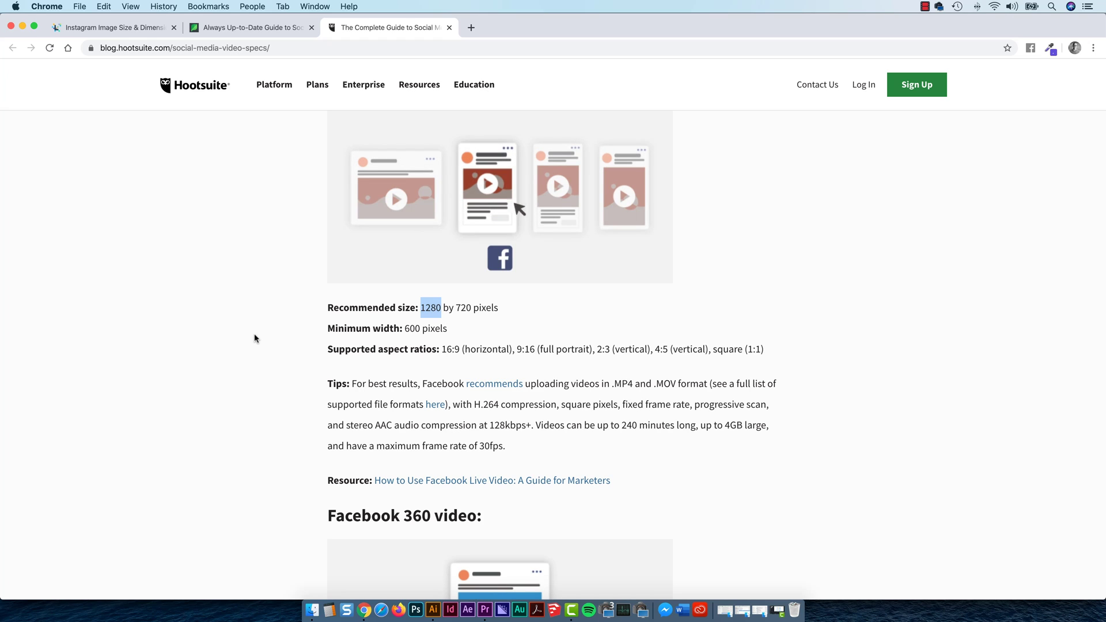
Return to Premiere Pro with the XD Intro Sequence timeline.
key(super+Tab)
key(super+Tab)
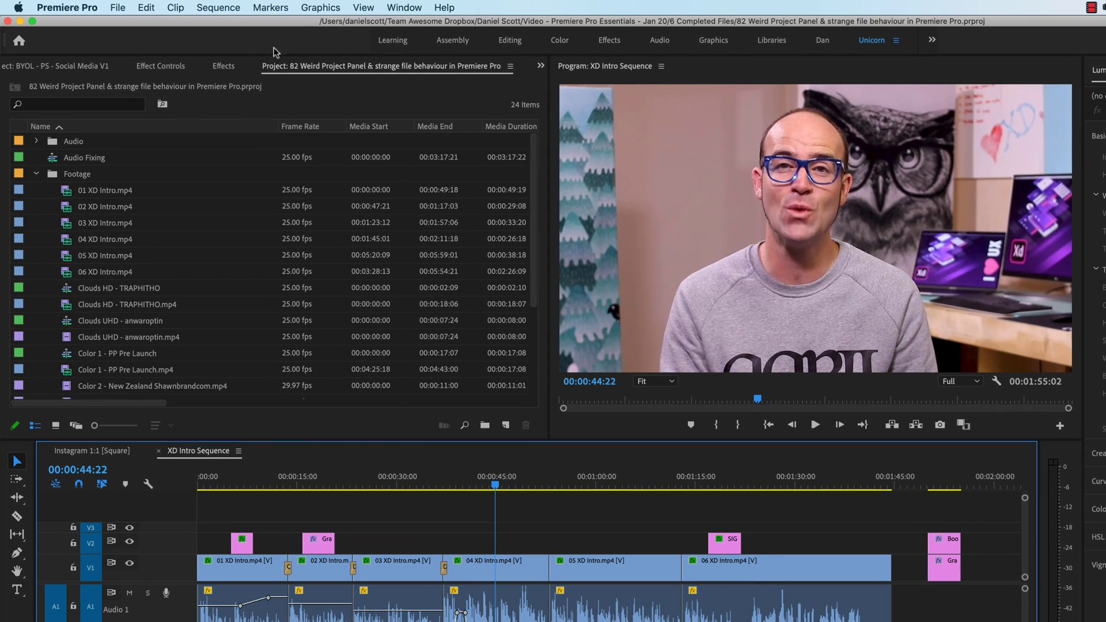
click(207, 7)
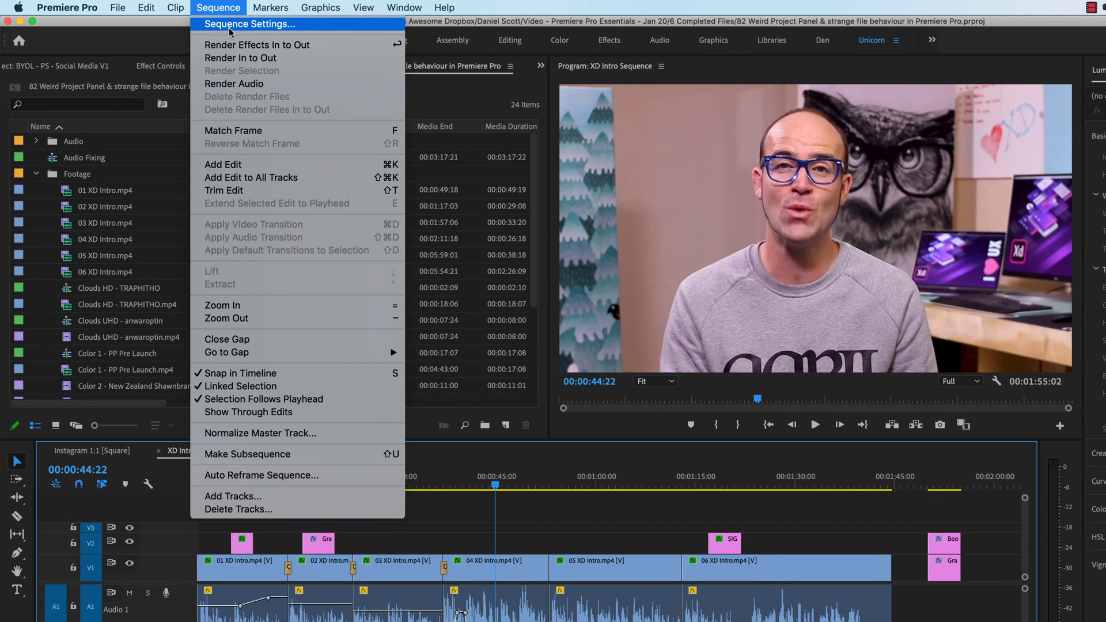
click(229, 25)
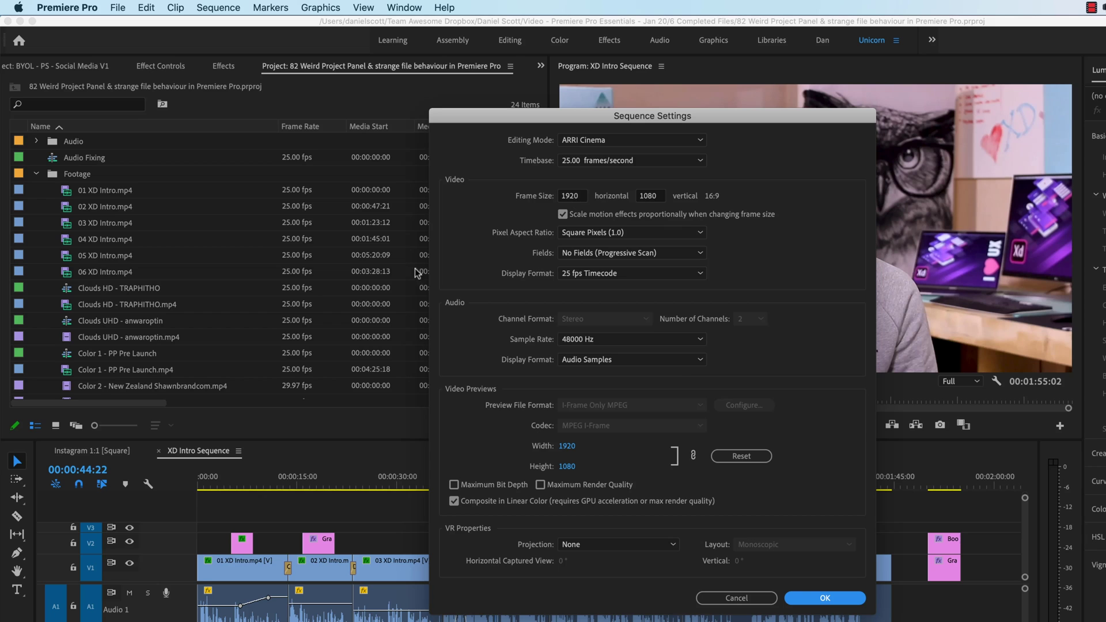
key(super+Tab)
key(super+Tab)
key(super+Tab)
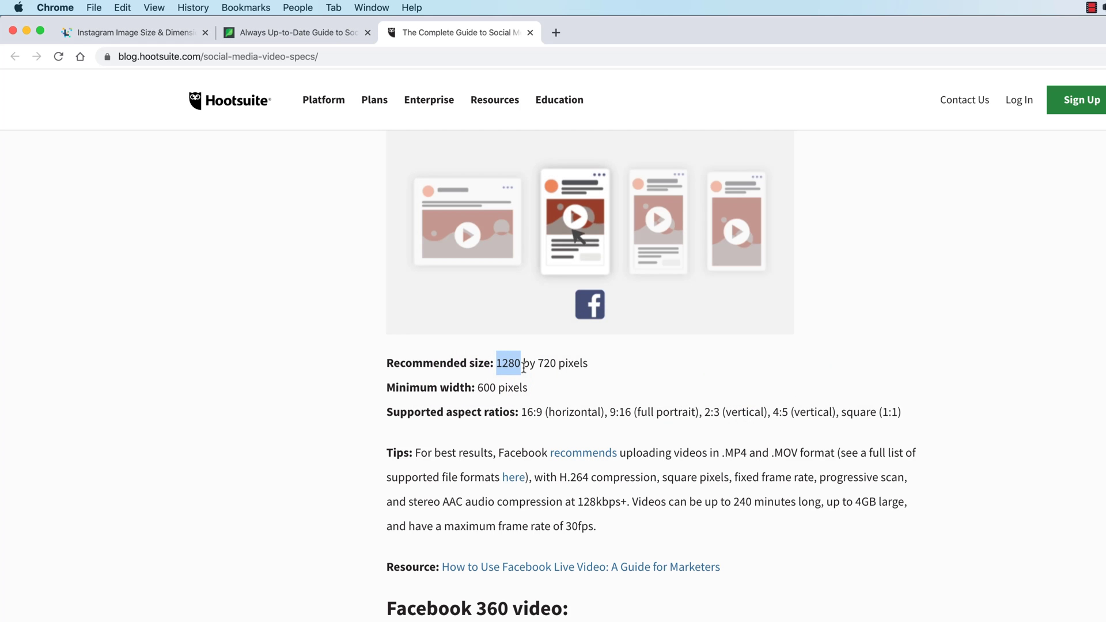
key(super+Tab)
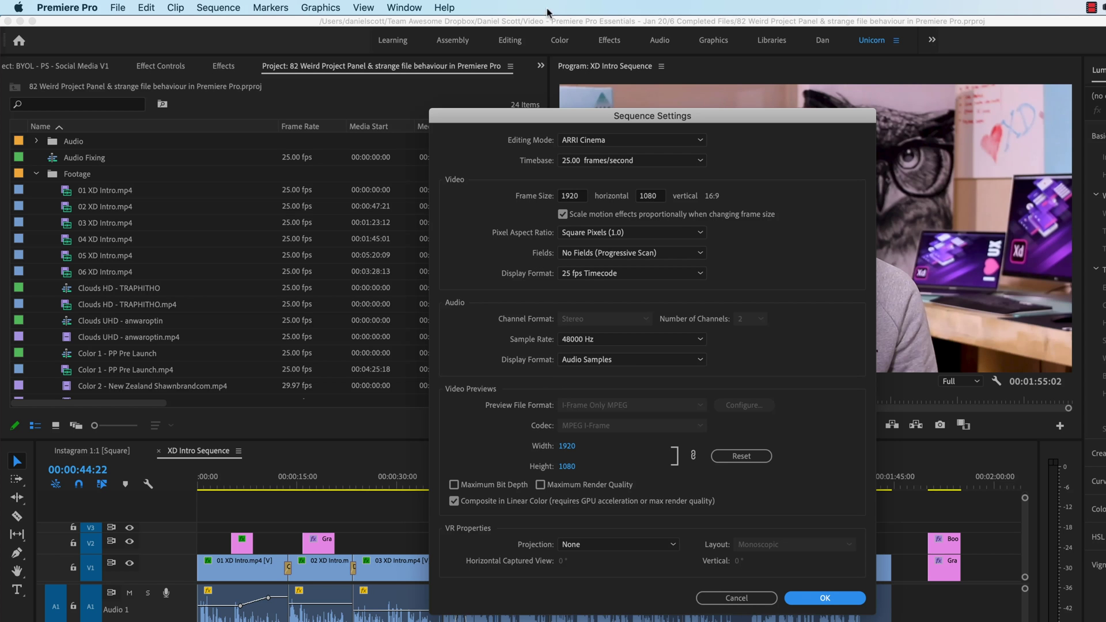
click(736, 598)
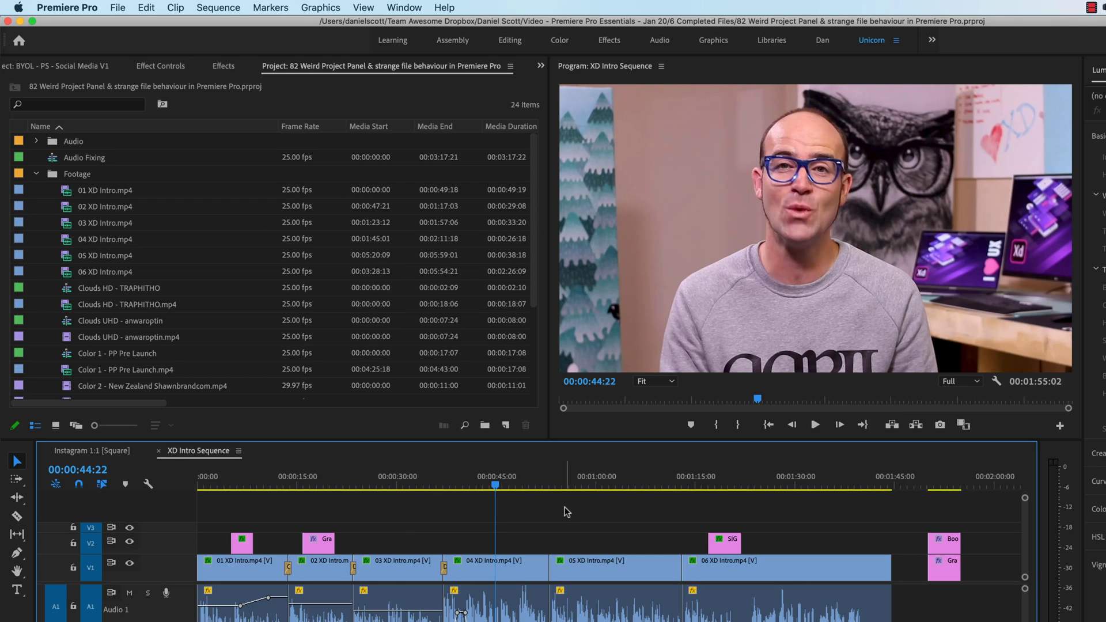
Open Export Settings, choose H.264, and uncheck Match Source for the video frame size.
key(super+m)
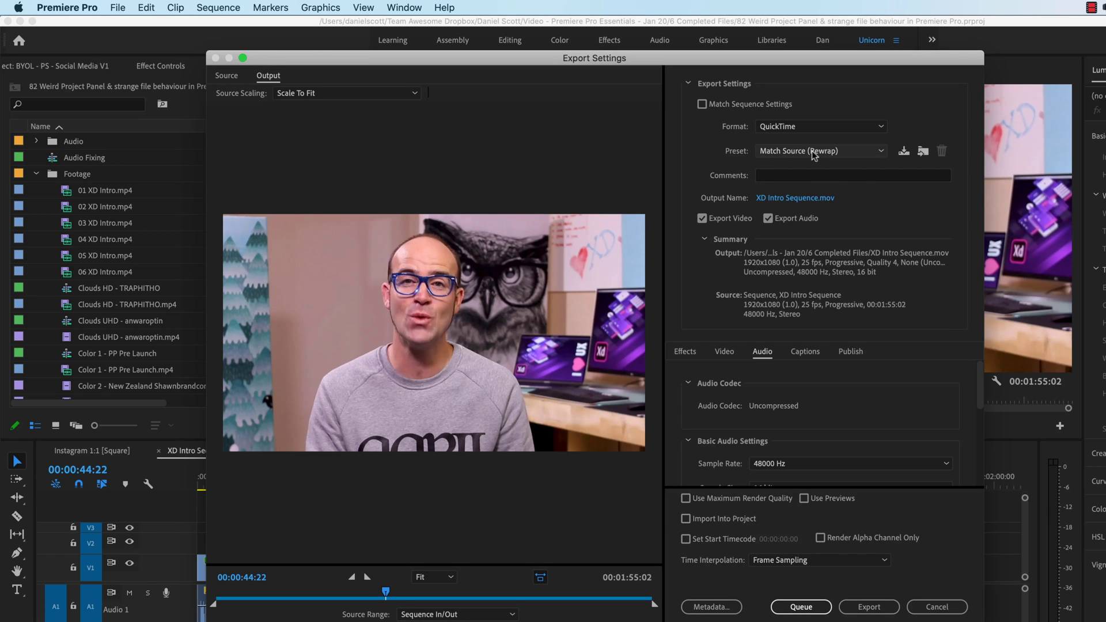
click(777, 126)
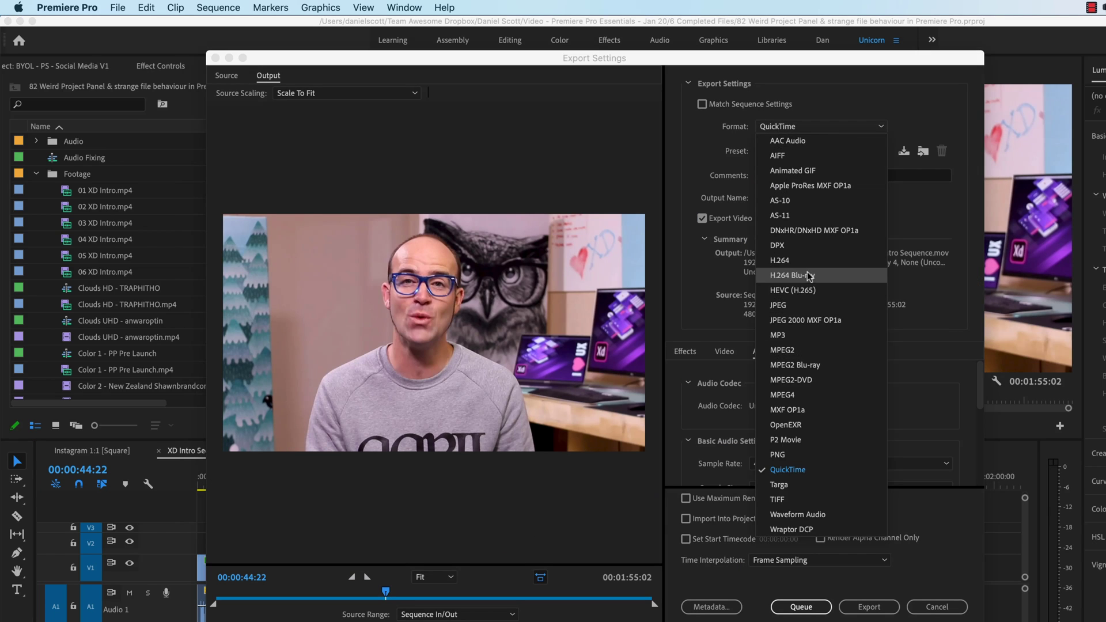
click(775, 260)
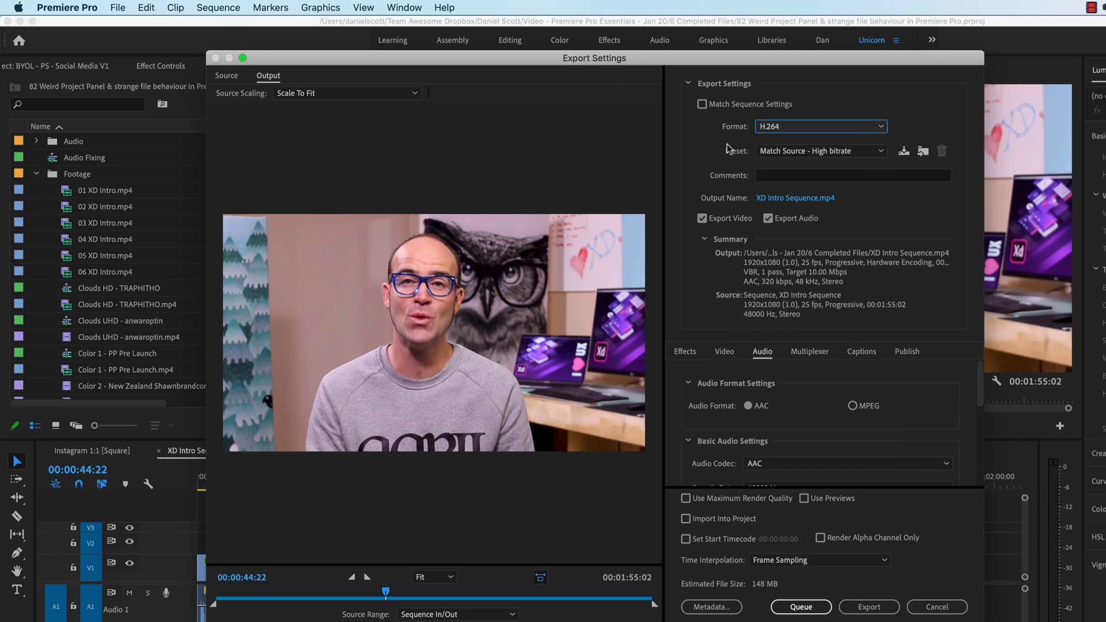
click(725, 352)
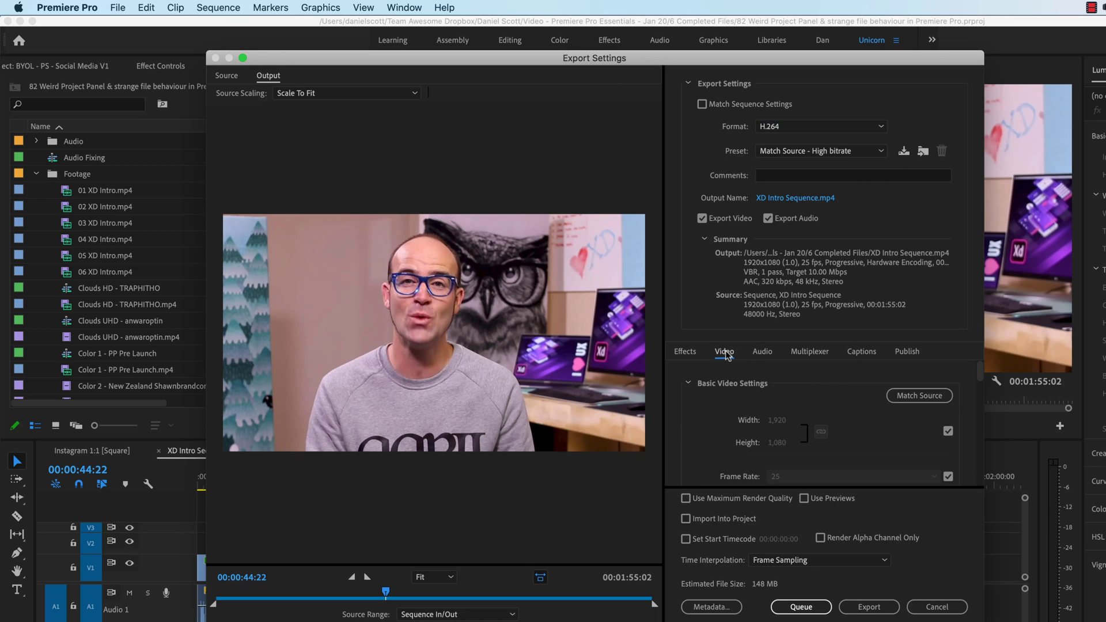
click(948, 431)
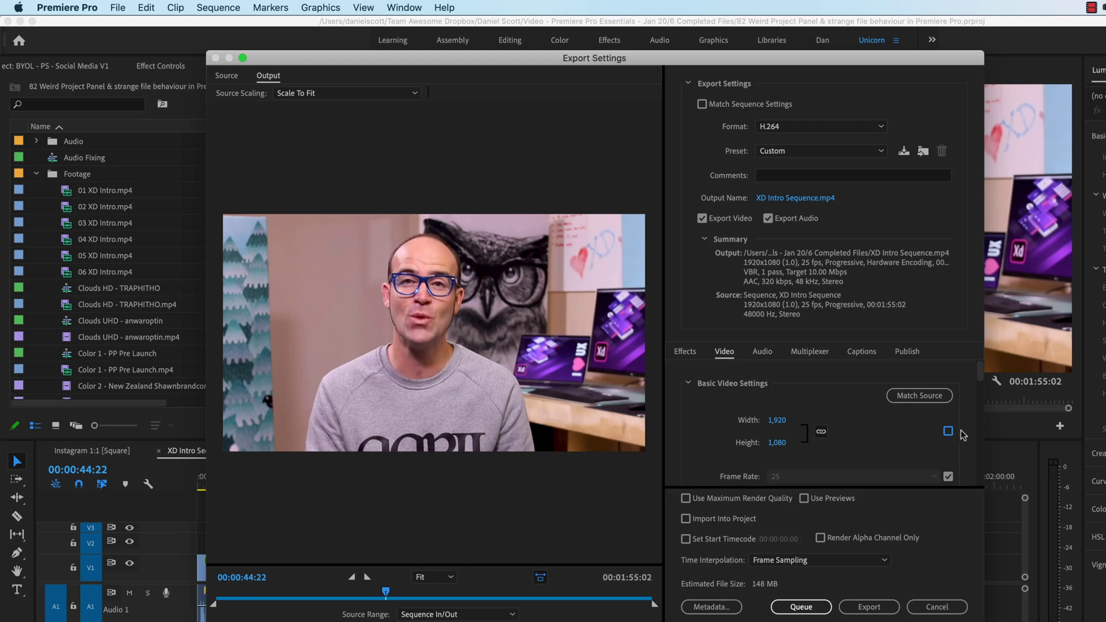
Enter a 720 export height so the width scales to 1280.
click(777, 443)
text(720)
key(Return)
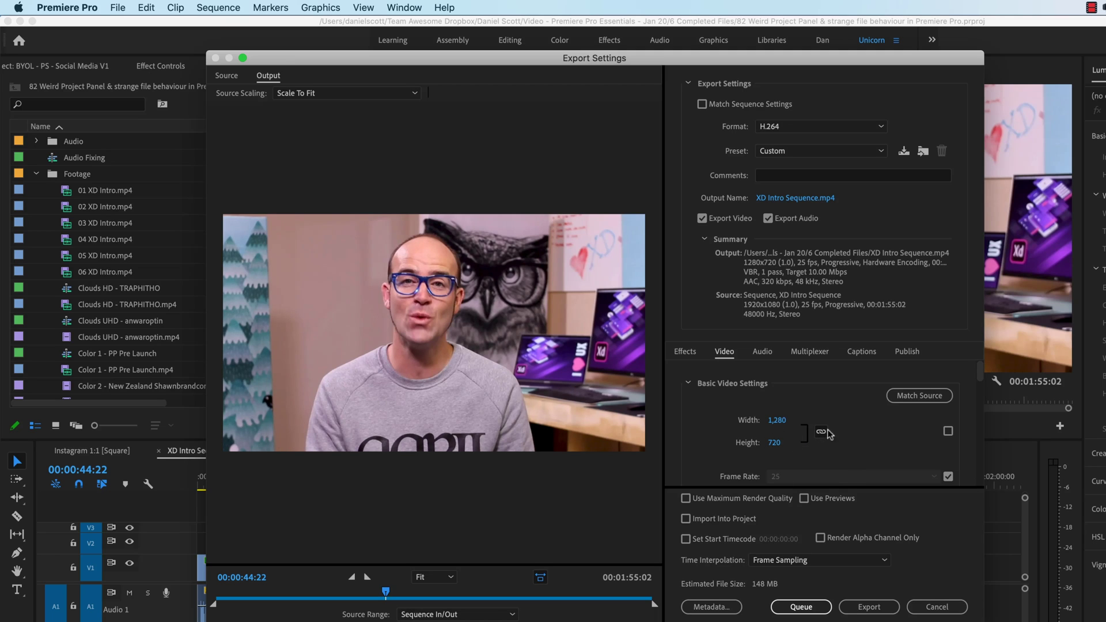
click(948, 432)
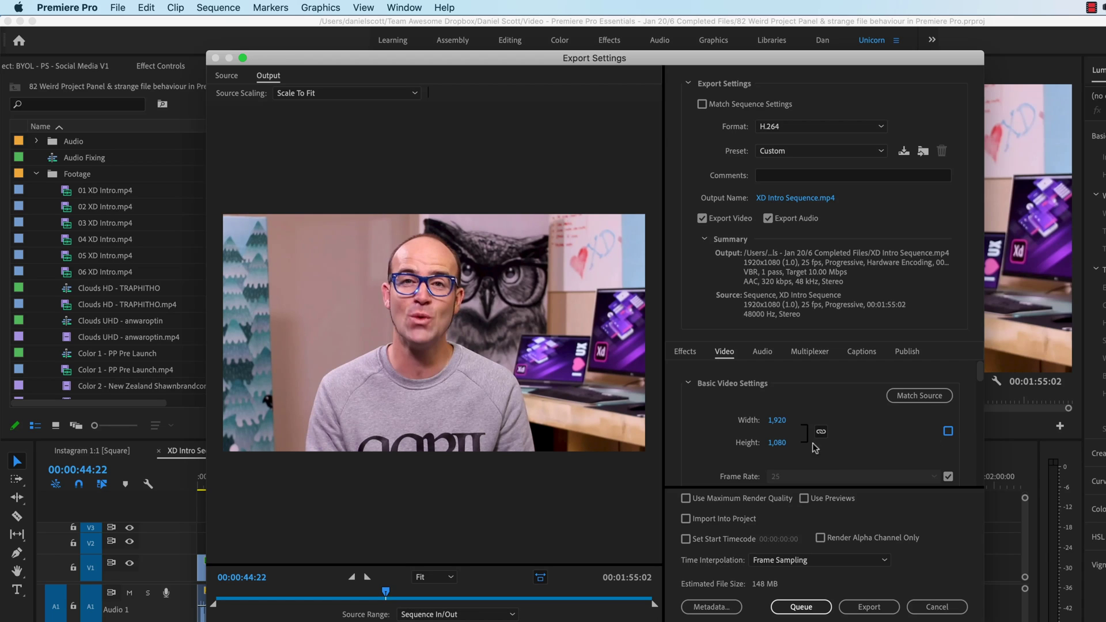
click(776, 443)
text(720)
key(Tab)
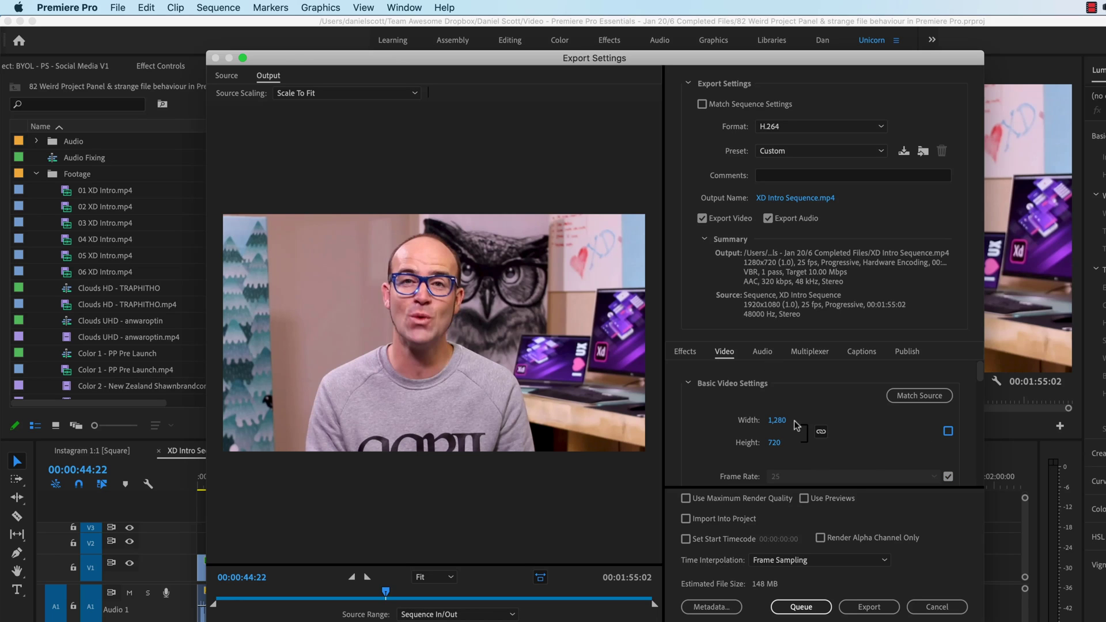
click(777, 421)
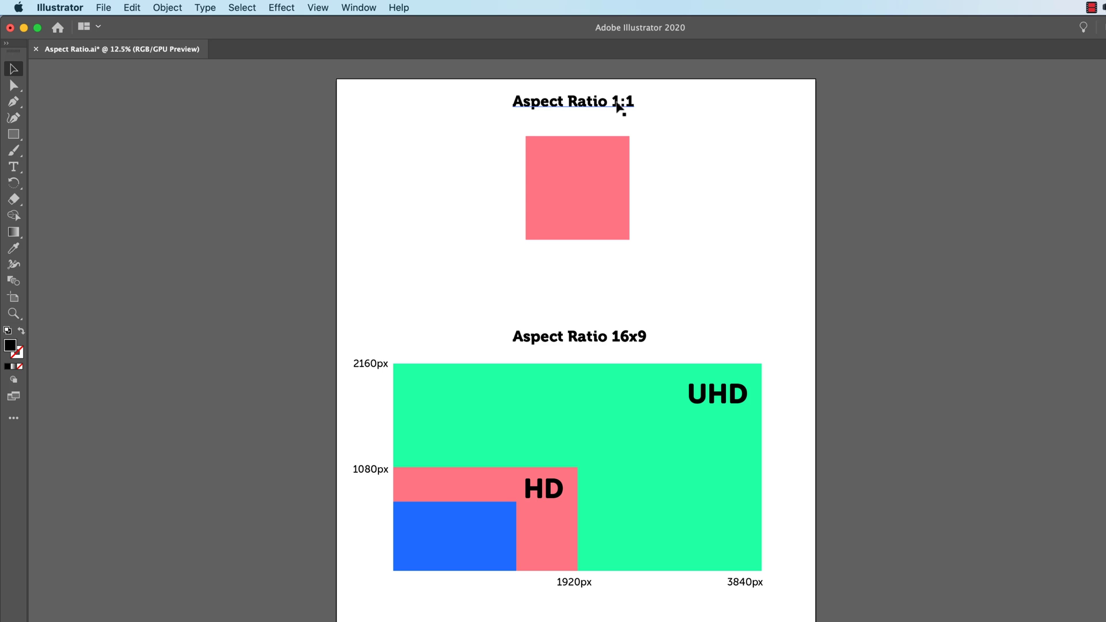
Replace the x in the lower title with a colon so it reads 'Aspect Ratio 16:9', then deselect.
key(t)
click(638, 336)
key(BackSpace)
text(:)
key(Escape)
click(171, 159)
drag(172, 155, 741, 201)
click(758, 202)
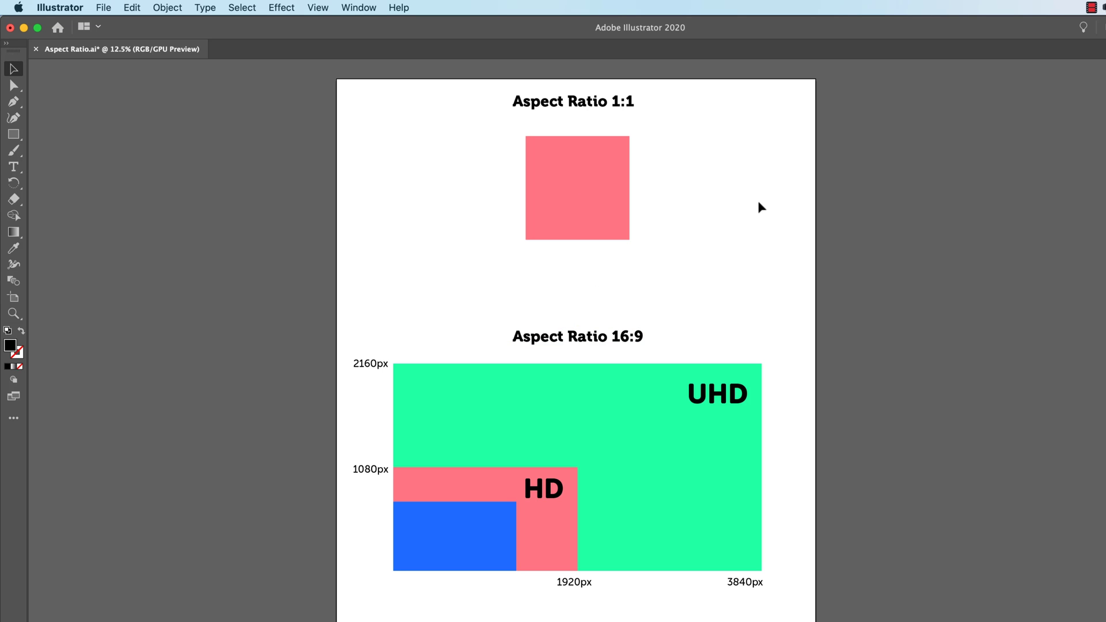